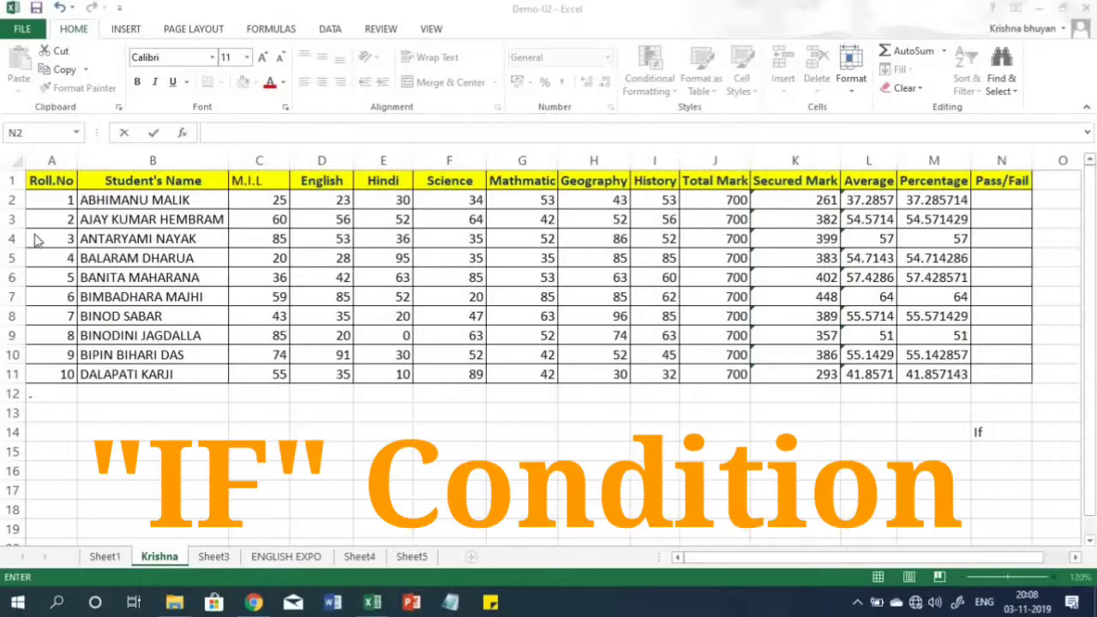
- Examine the student marks table from the Roll.No column through the subject, Total Mark, Secured Mark, Average and Percentage columns
left_click(45, 182)
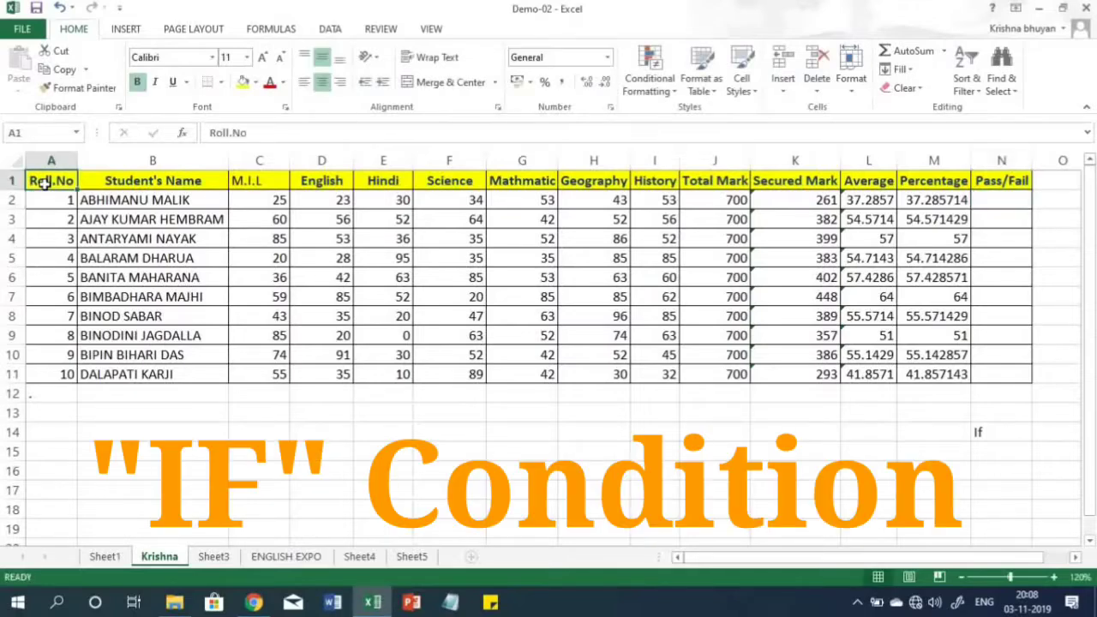
left_click(51, 161)
left_click(165, 161)
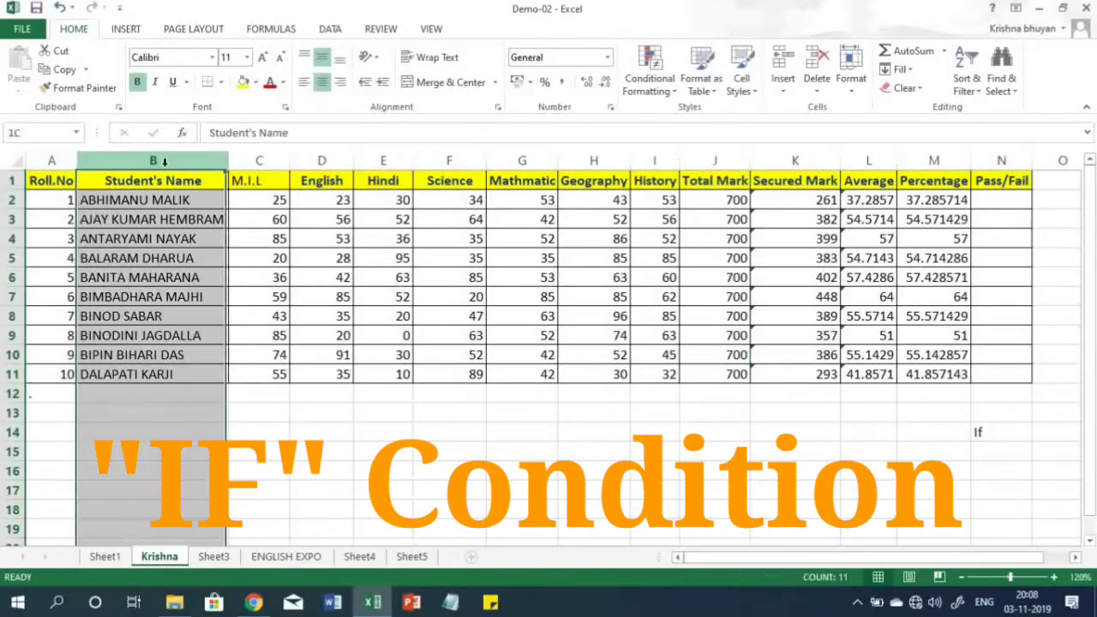
left_click_drag(261, 161, 682, 163)
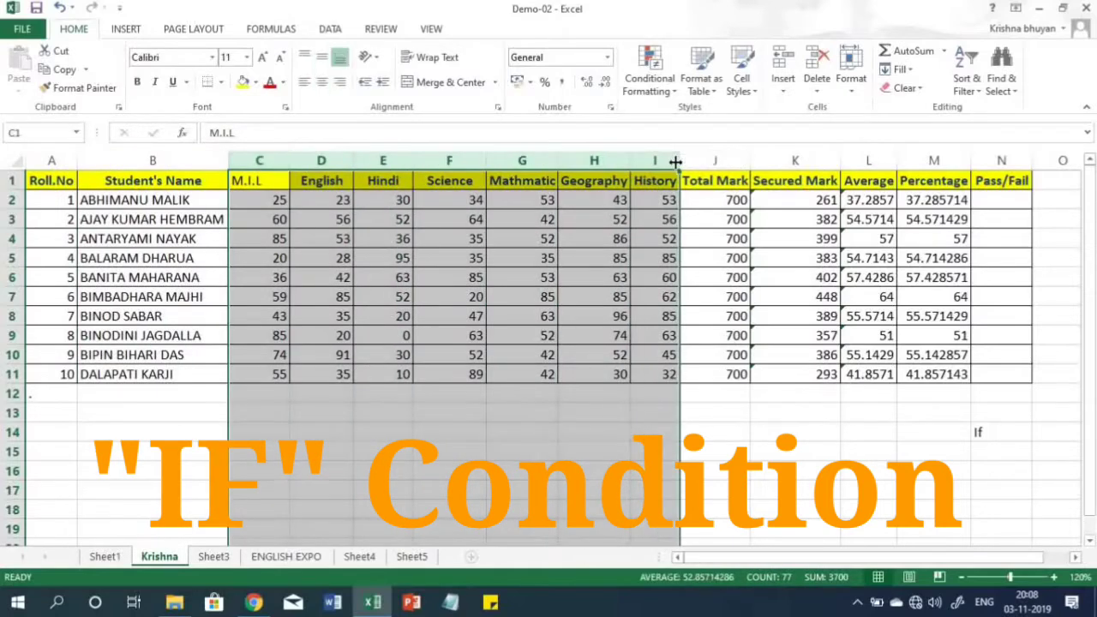
left_click(728, 166)
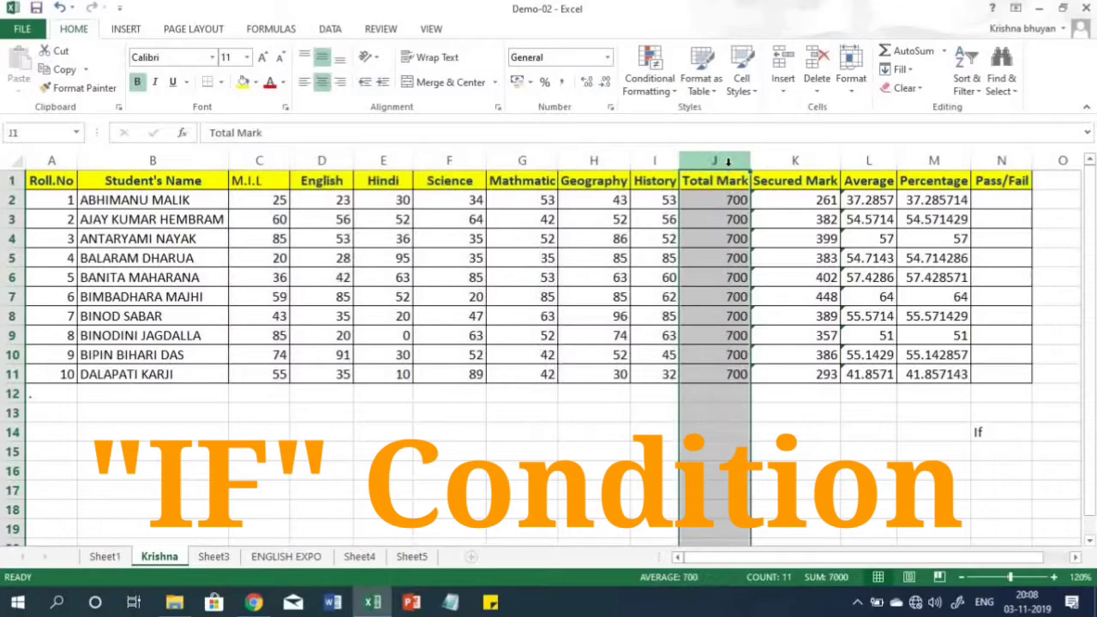
left_click(789, 165)
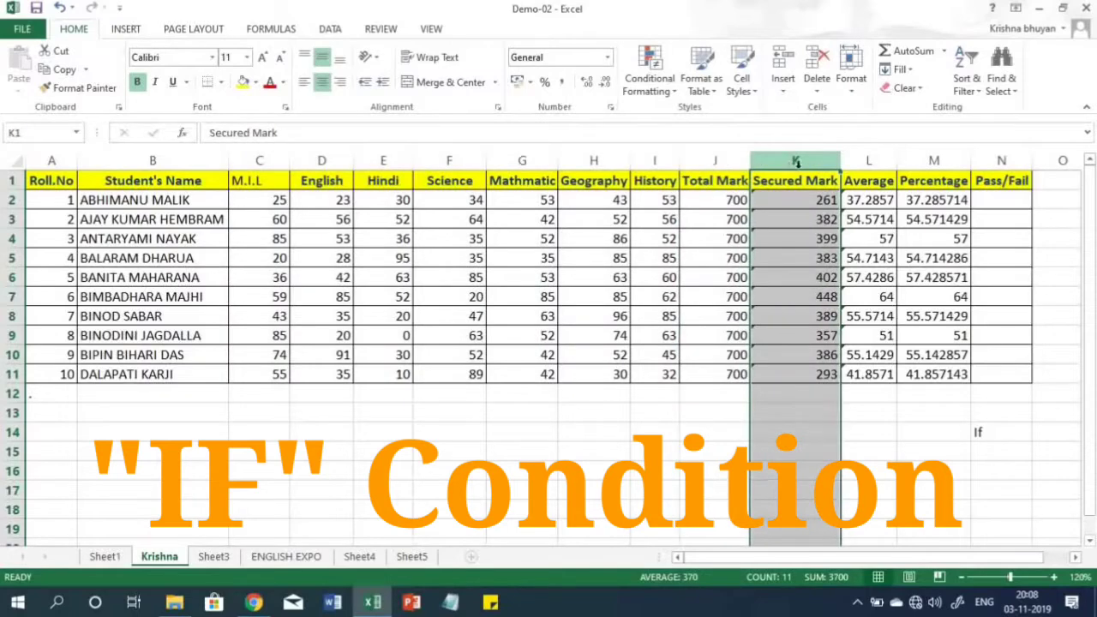
left_click_drag(866, 163, 916, 167)
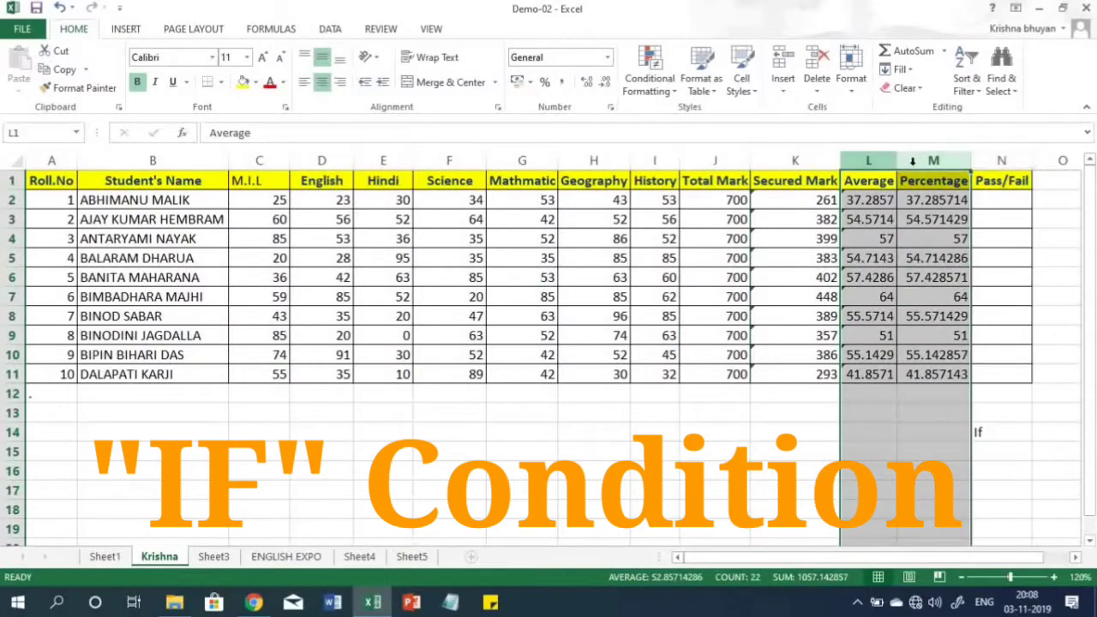
left_click(913, 213)
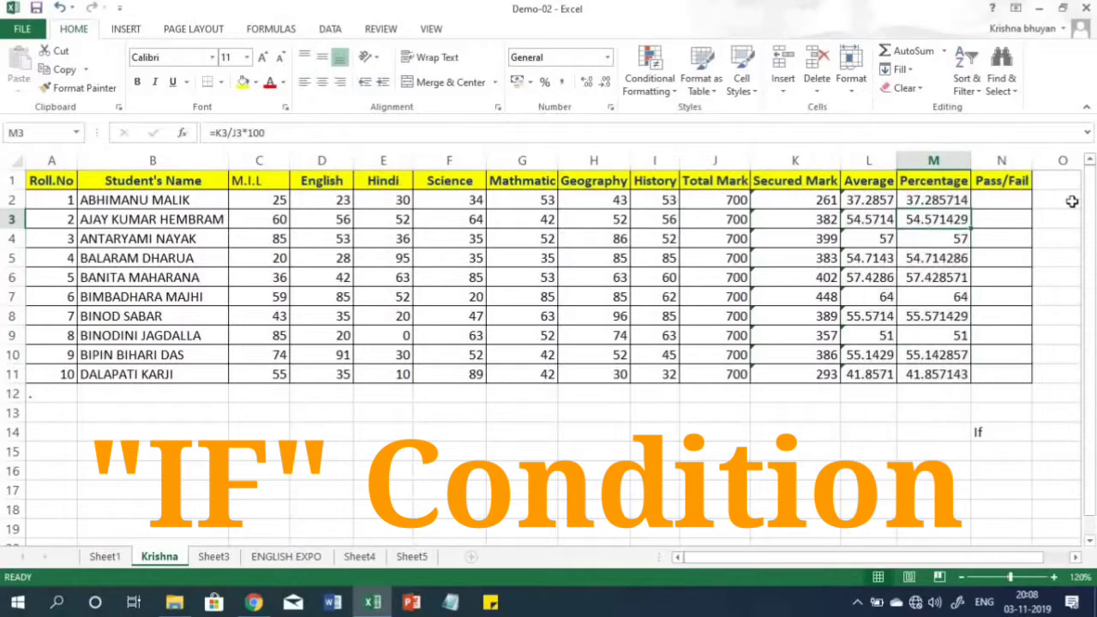
left_click(979, 431)
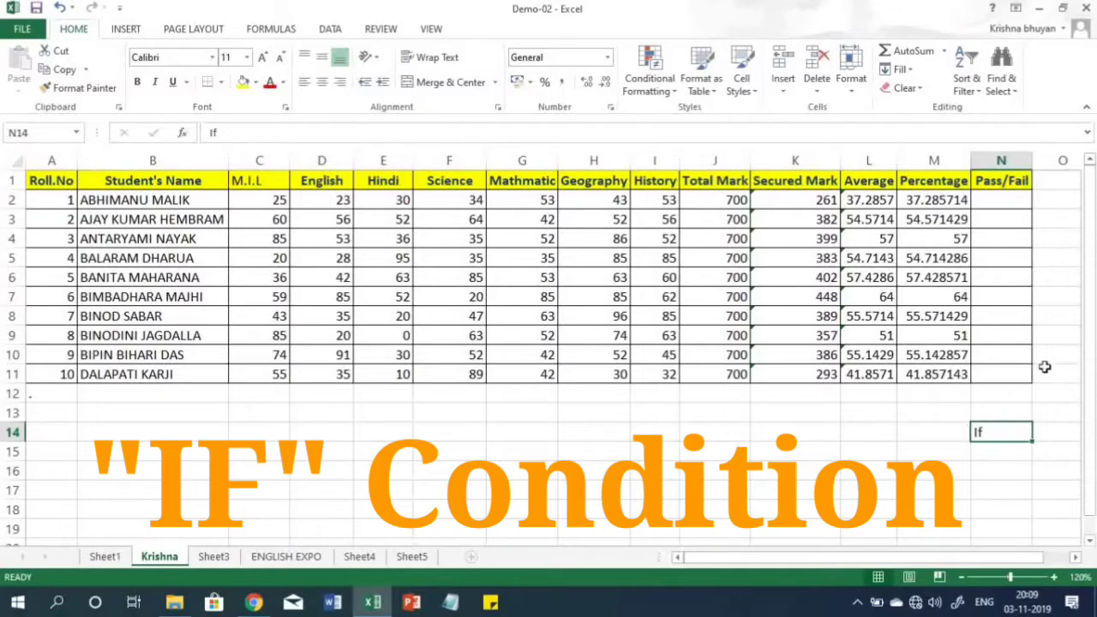
left_click(721, 172)
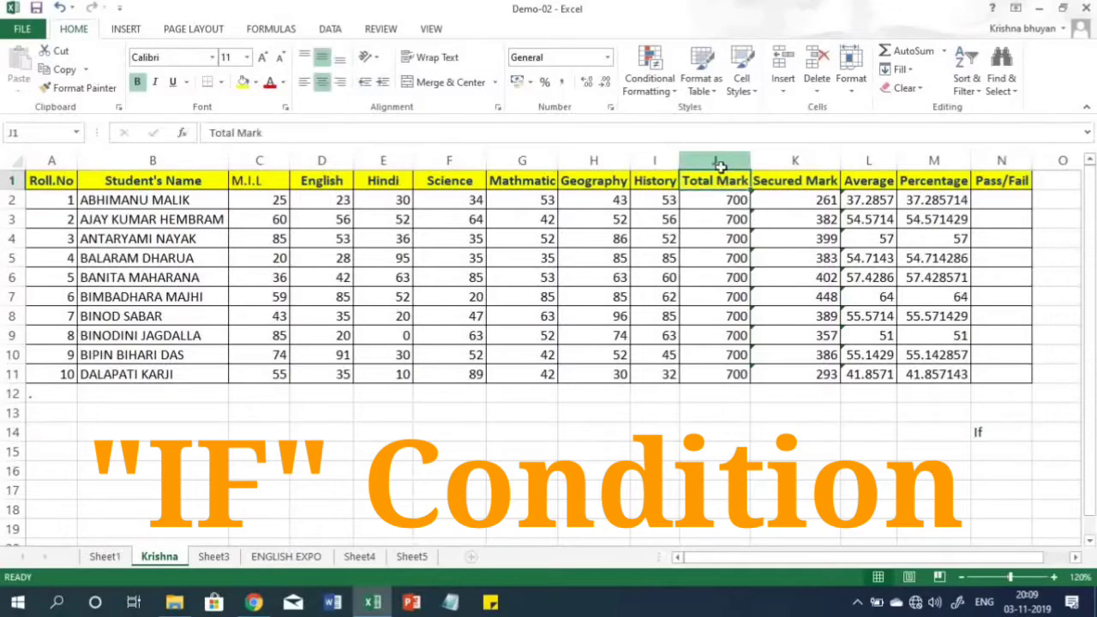
left_click(716, 161)
left_click(821, 156)
left_click(866, 156)
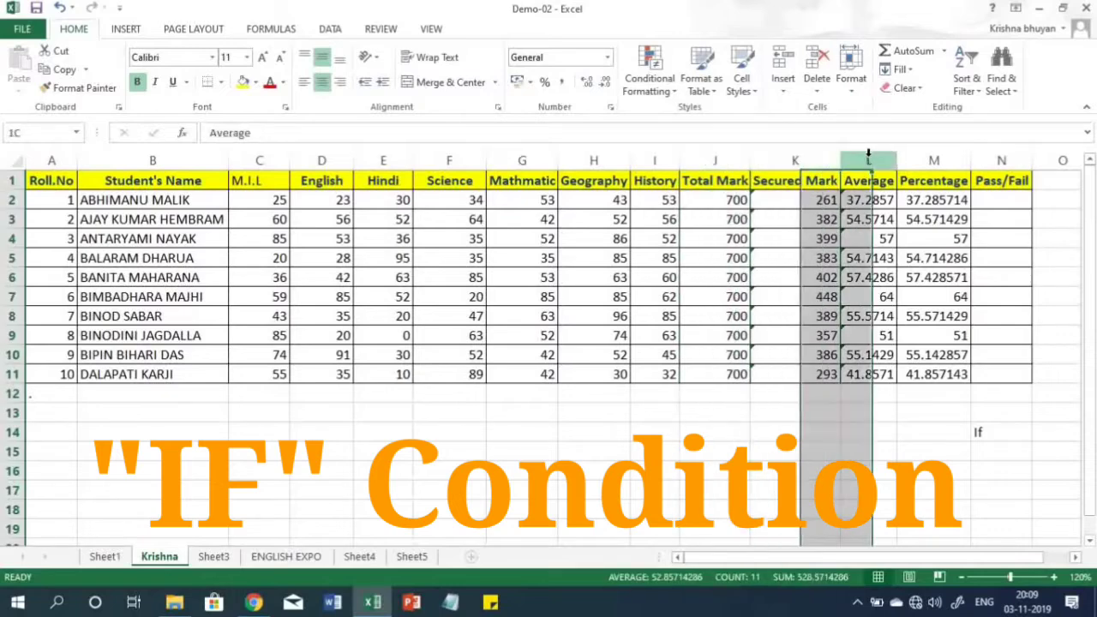
left_click(916, 161)
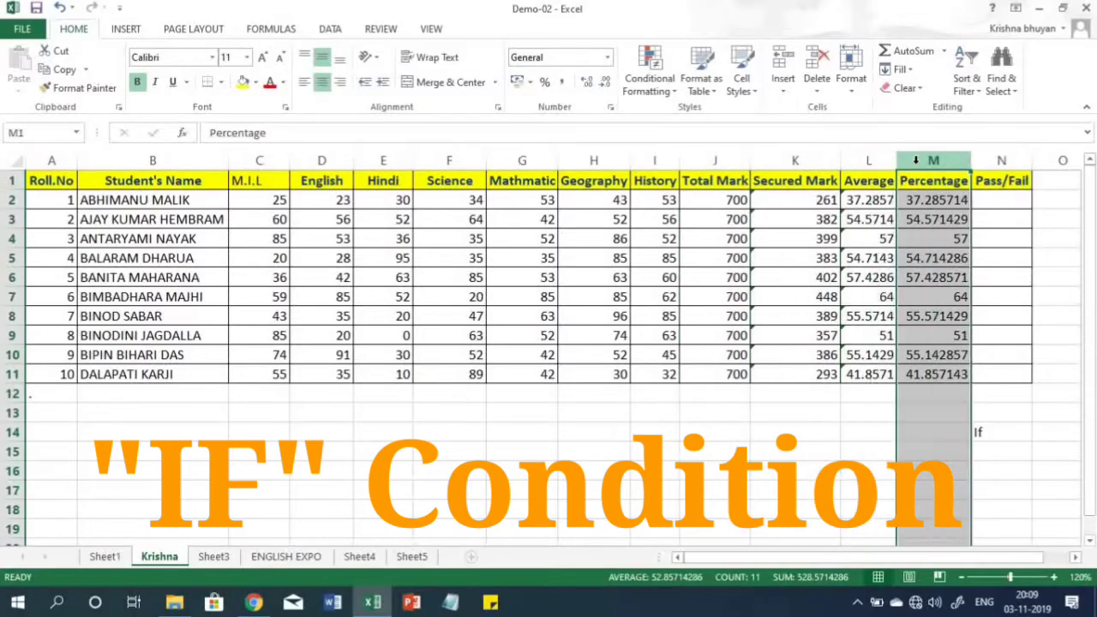
- Enter the formula =IF(M2>=50,"pass","Fail") in cell N2 to grade the first student by percentage
left_click(988, 201)
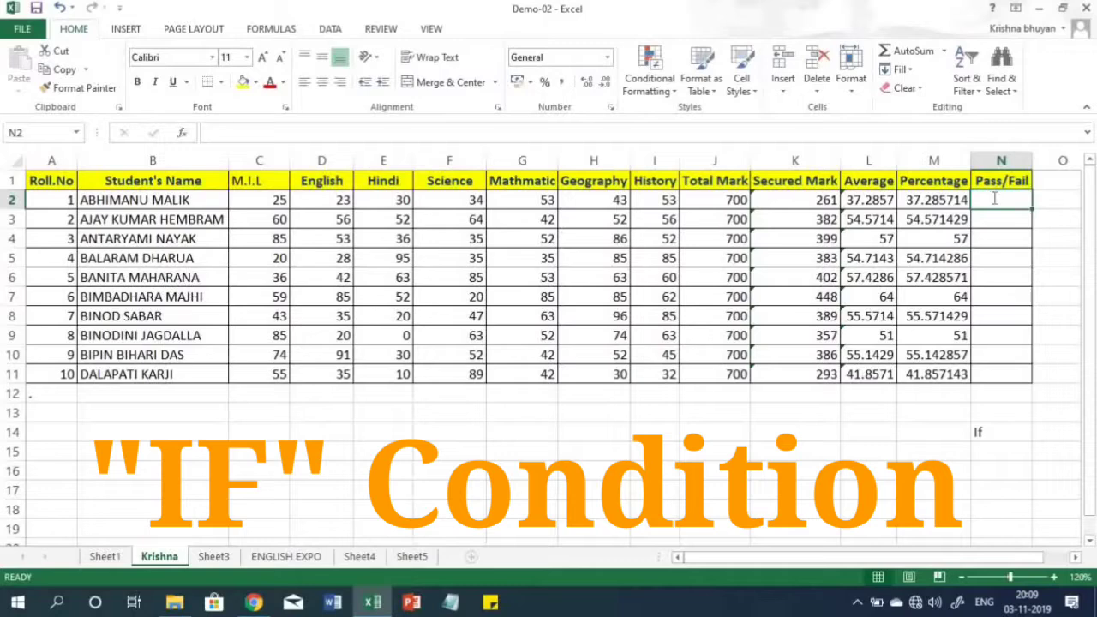
type("=If(")
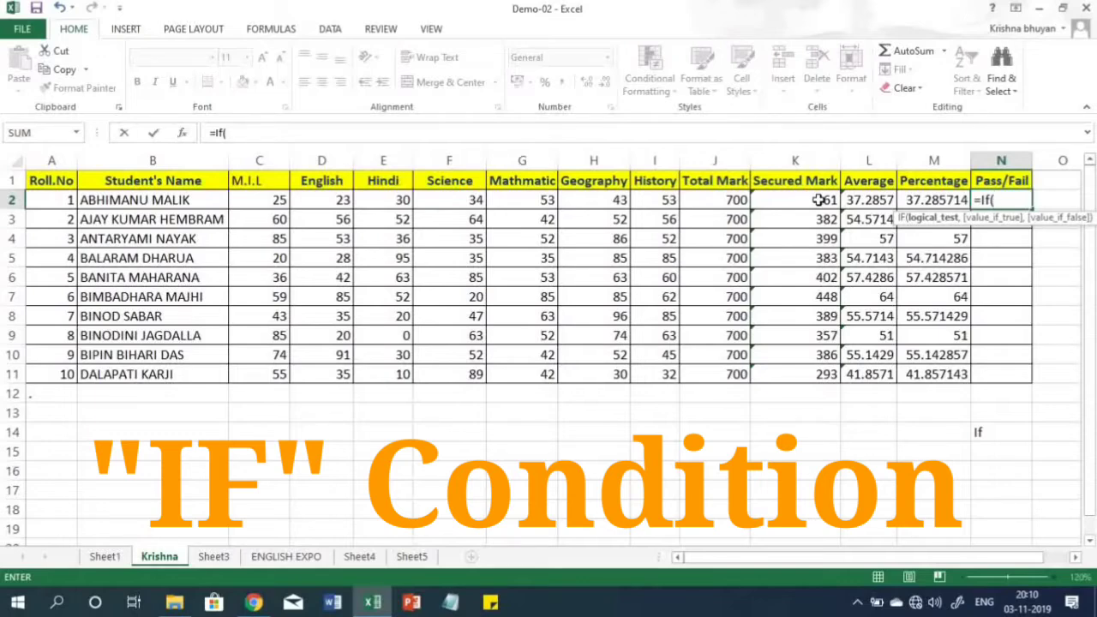
left_click(928, 202)
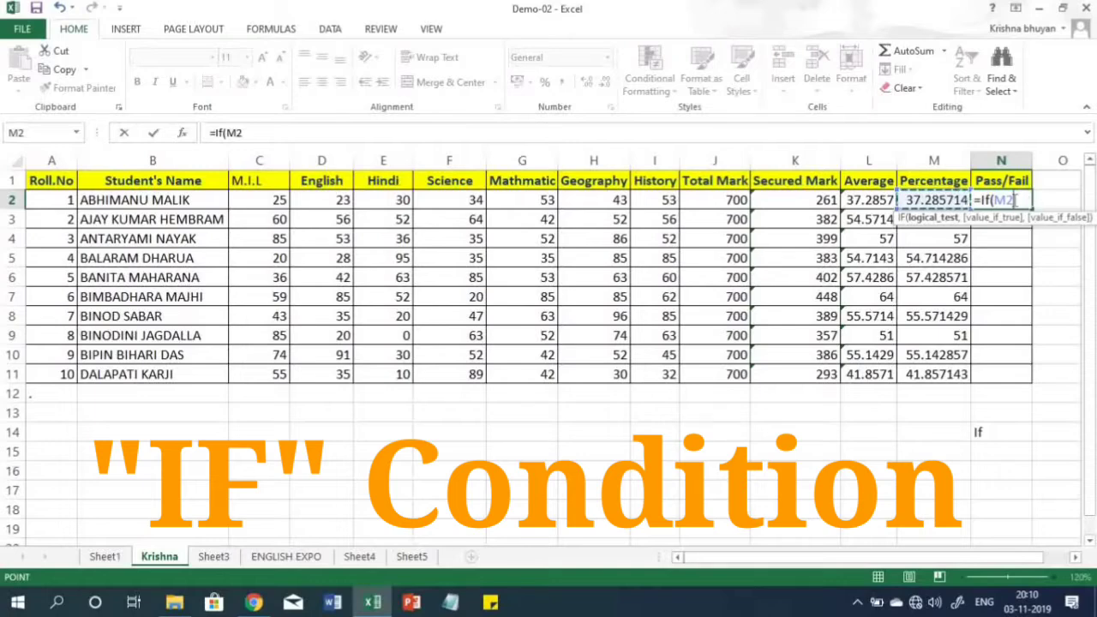
type(">=")
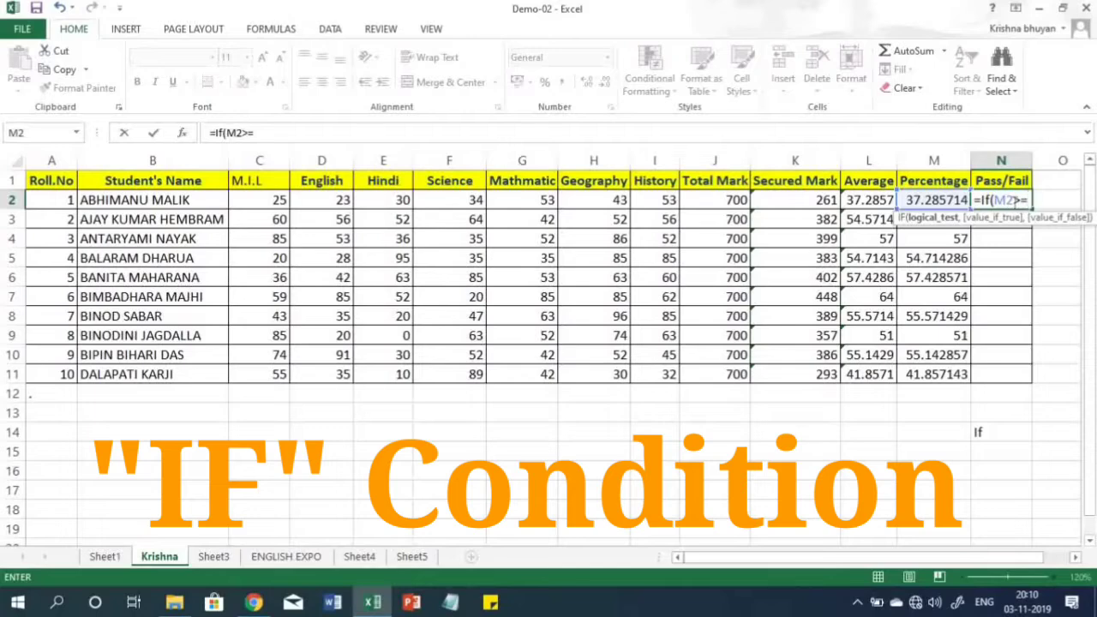
type("50")
type(",")
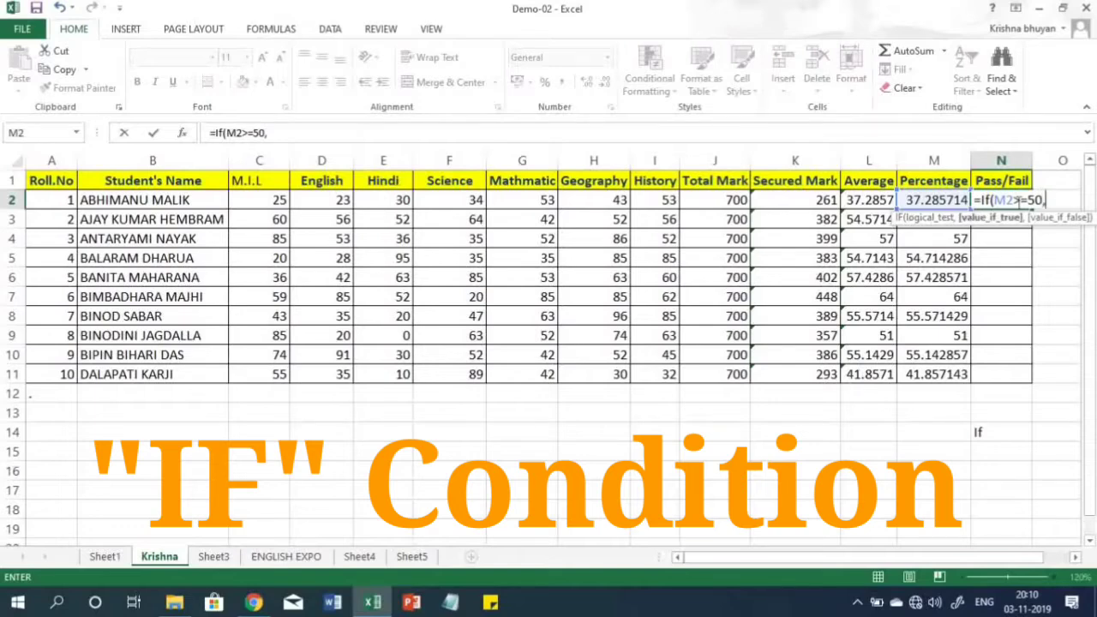
type("\"pass\"")
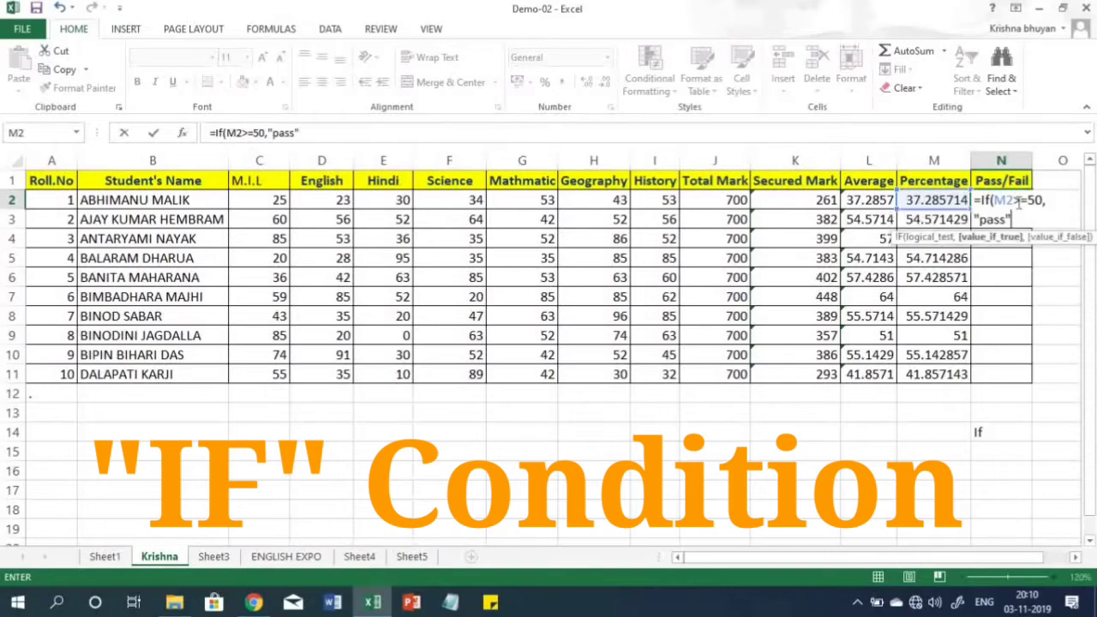
type(",")
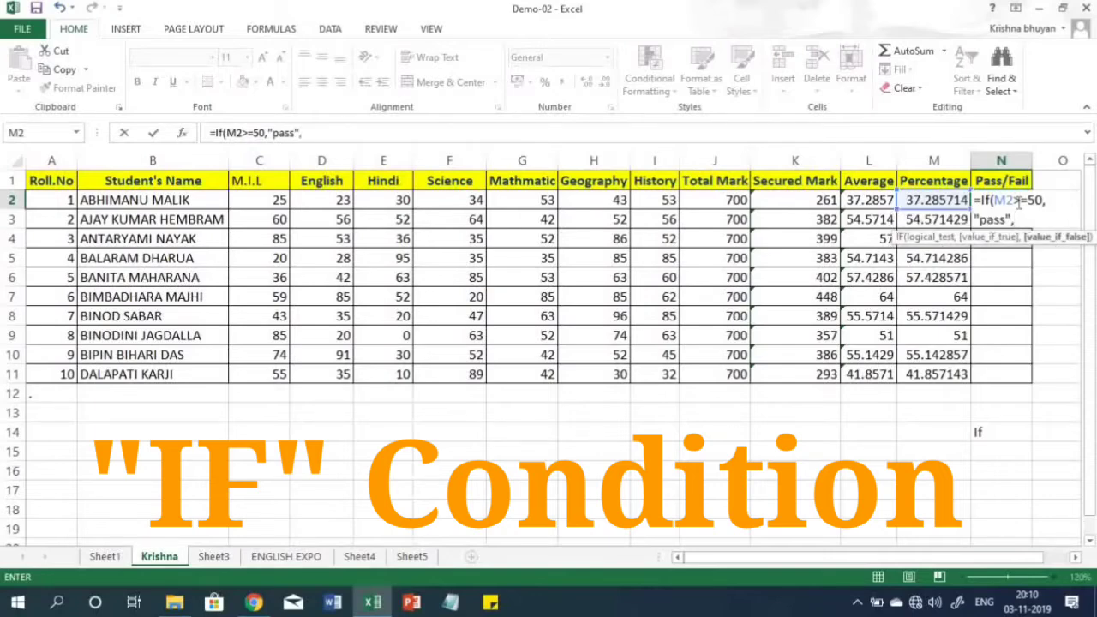
type("\"Fail\")")
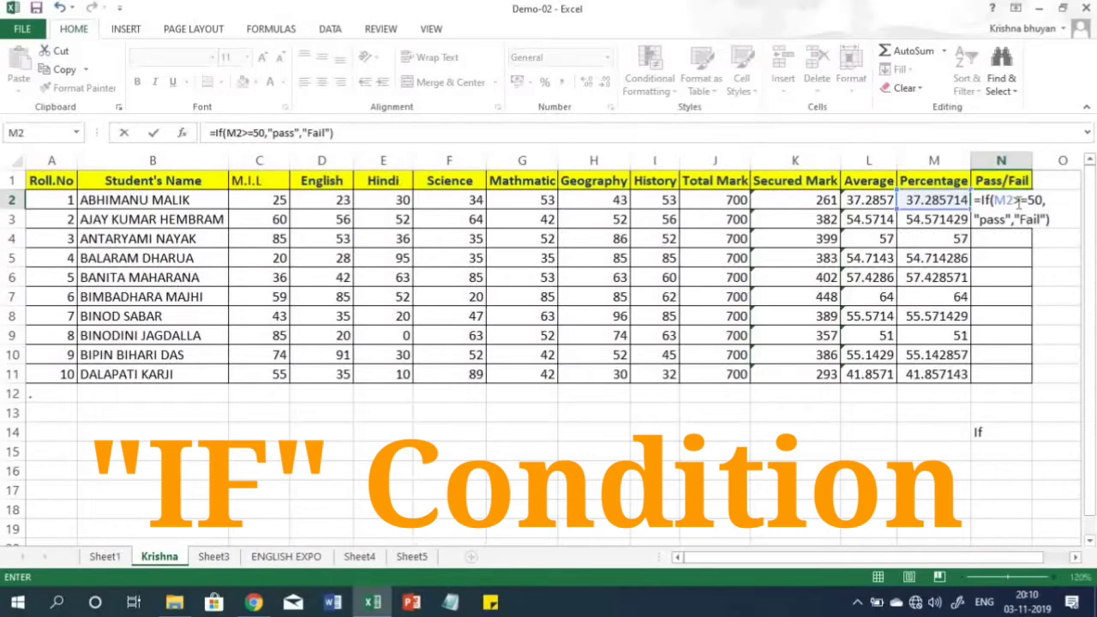
key("Return")
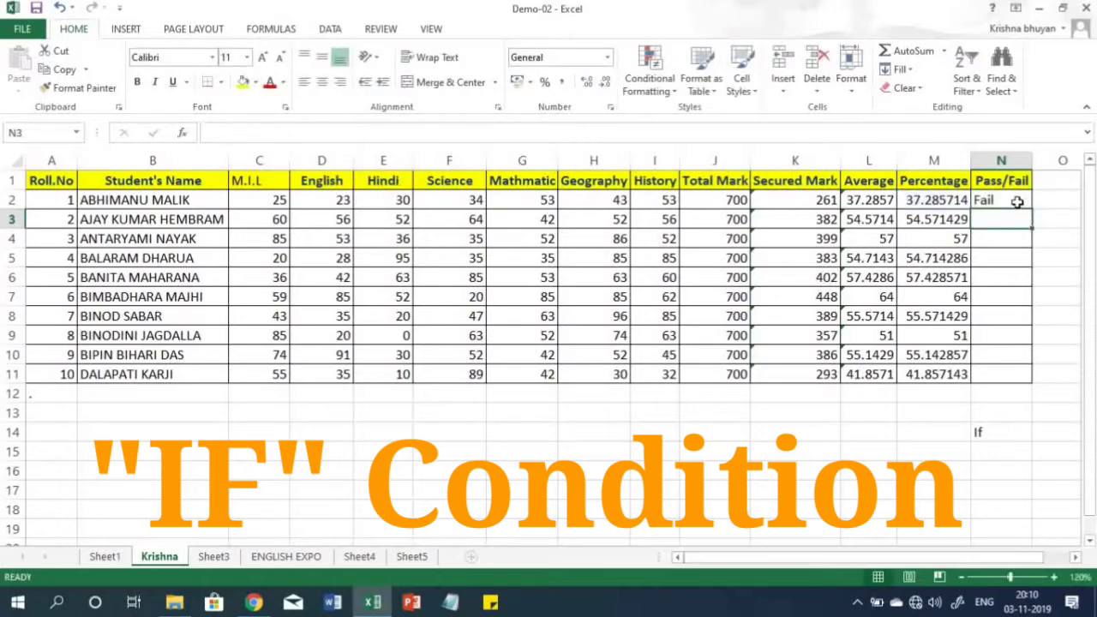
- Fill the Pass/Fail formula from N2 down to N11 and check the results against the Percentage column
left_click(1017, 202)
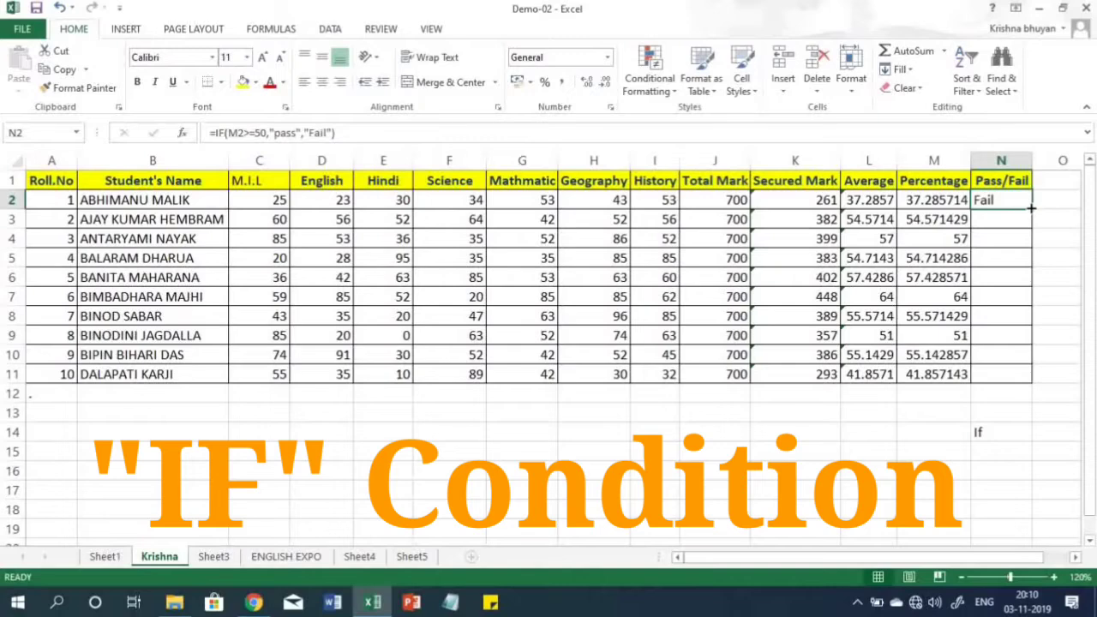
left_click_drag(1032, 207, 1019, 378)
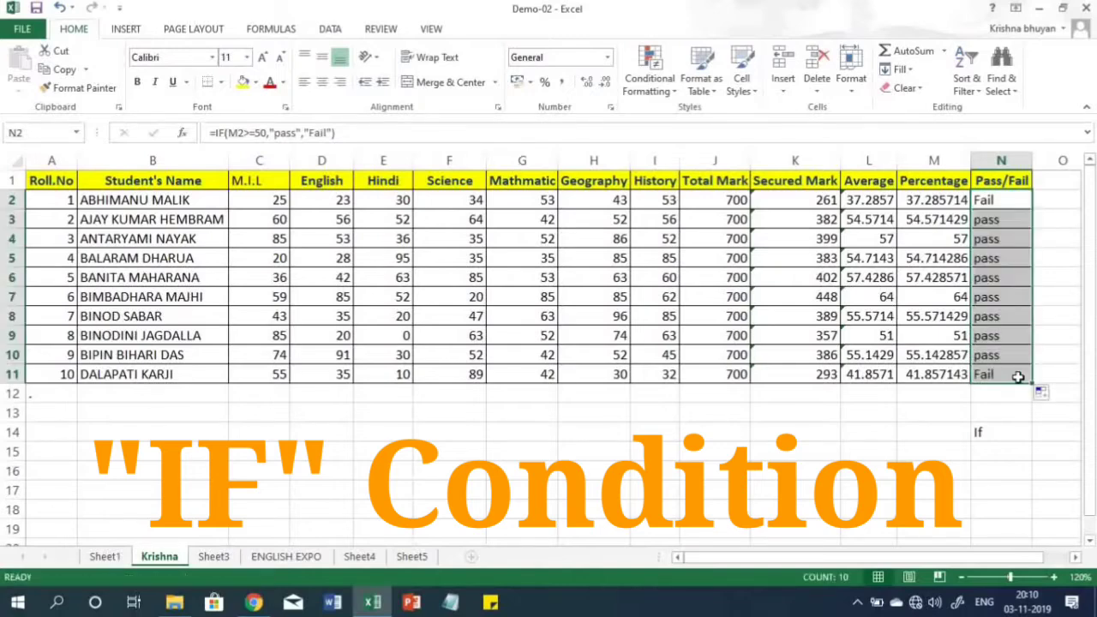
left_click(1003, 204)
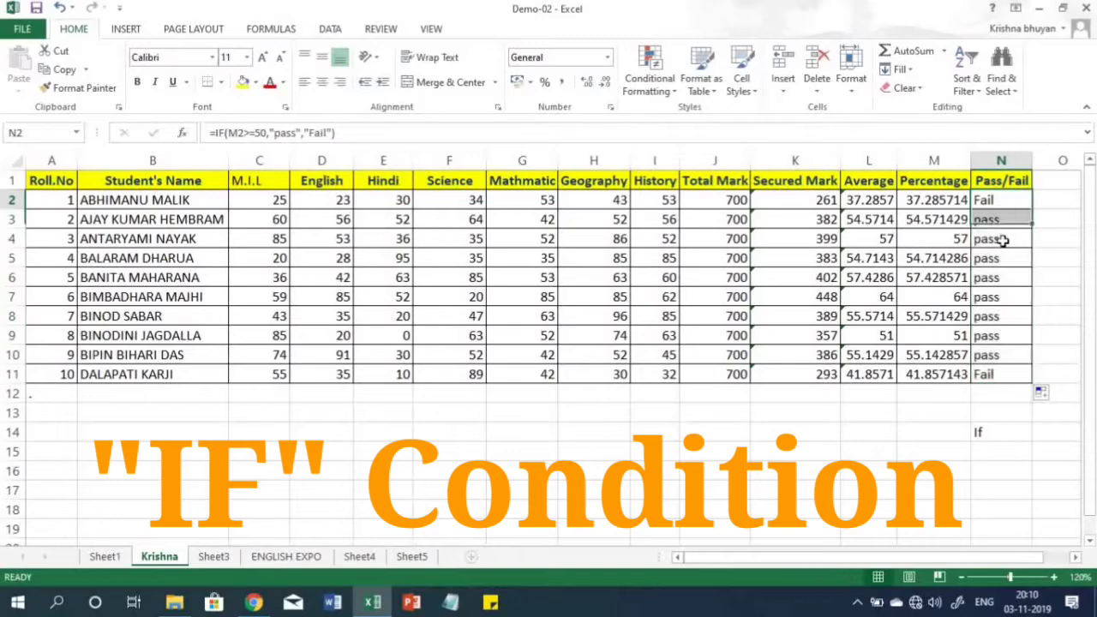
left_click(1009, 378)
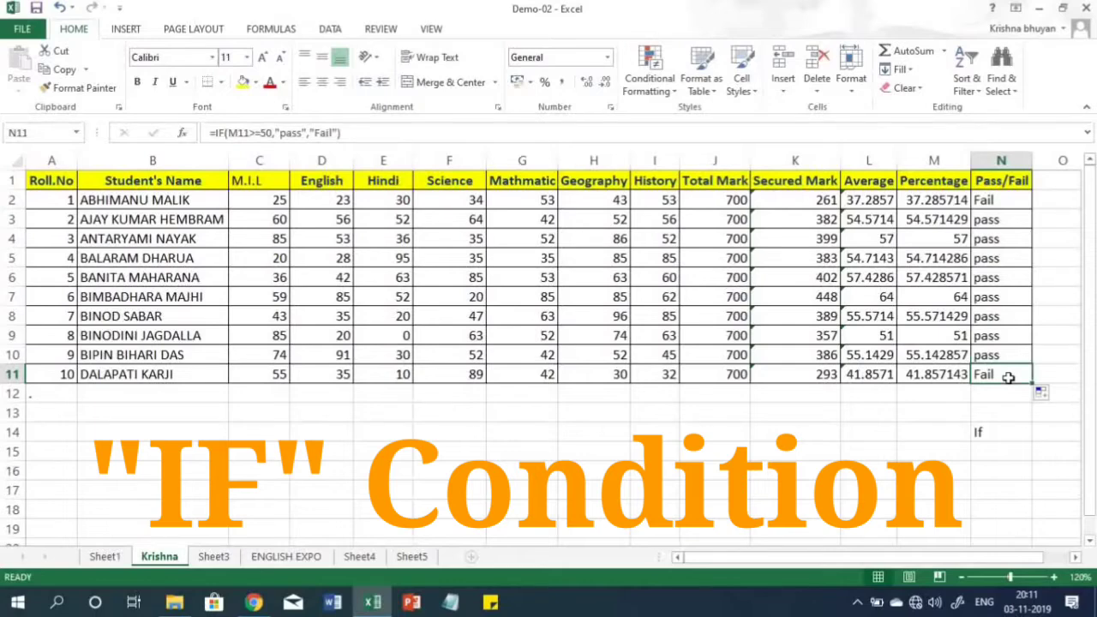
left_click(932, 374)
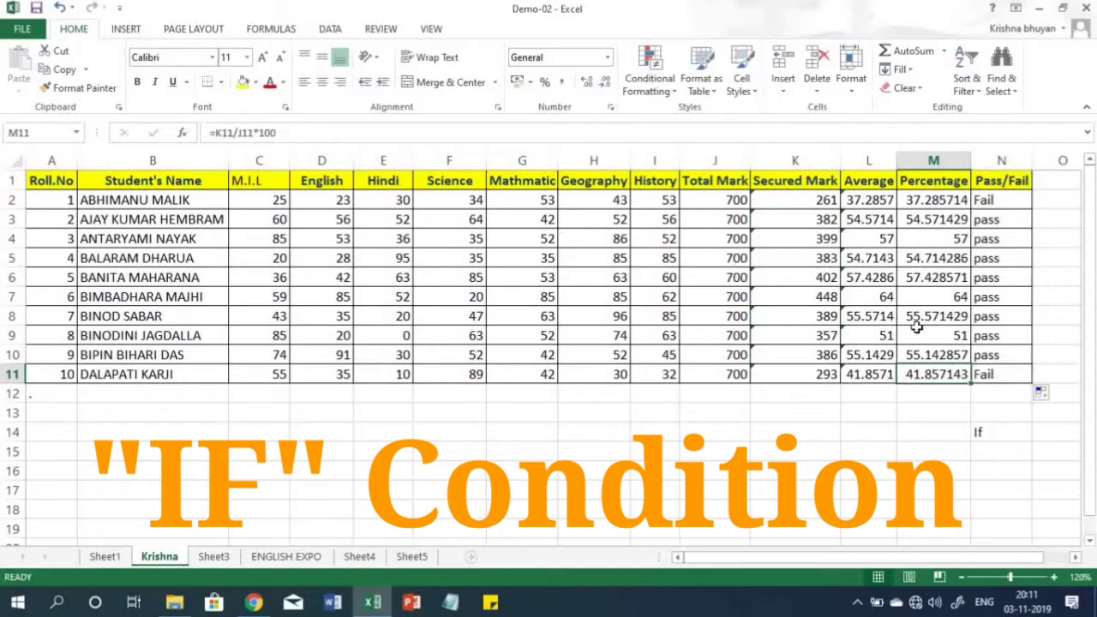
left_click(930, 202)
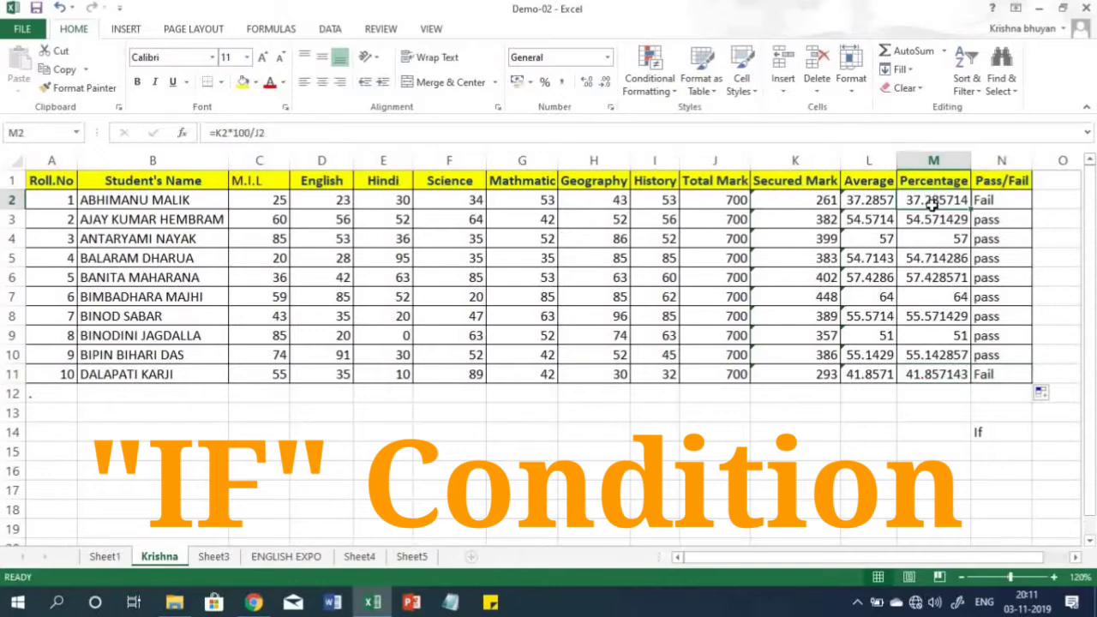
left_click(1007, 206)
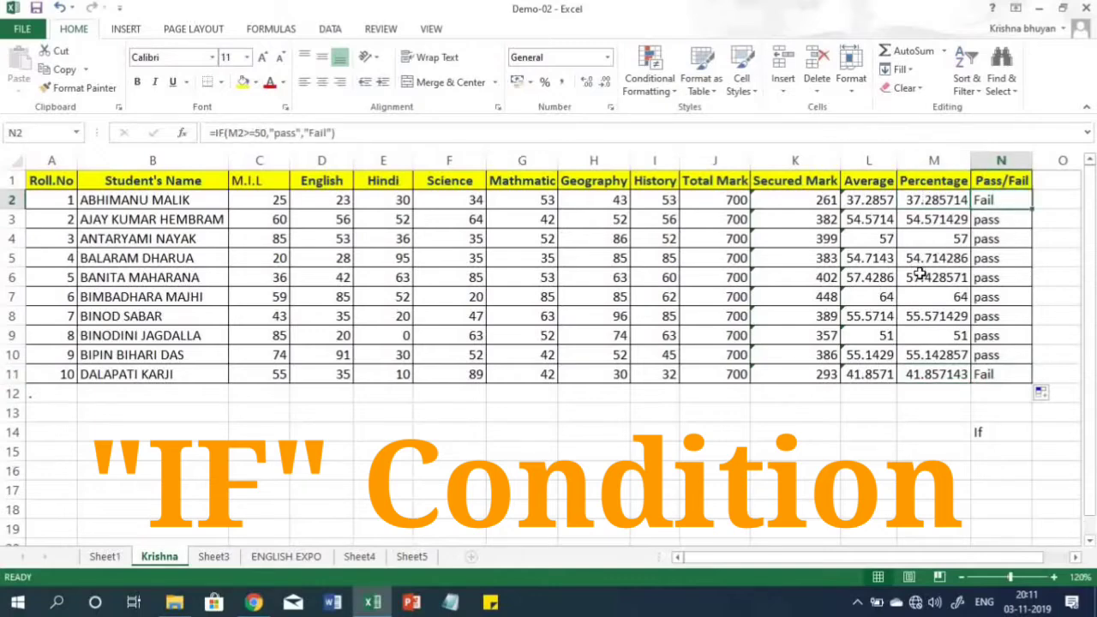
left_click_drag(920, 274, 928, 335)
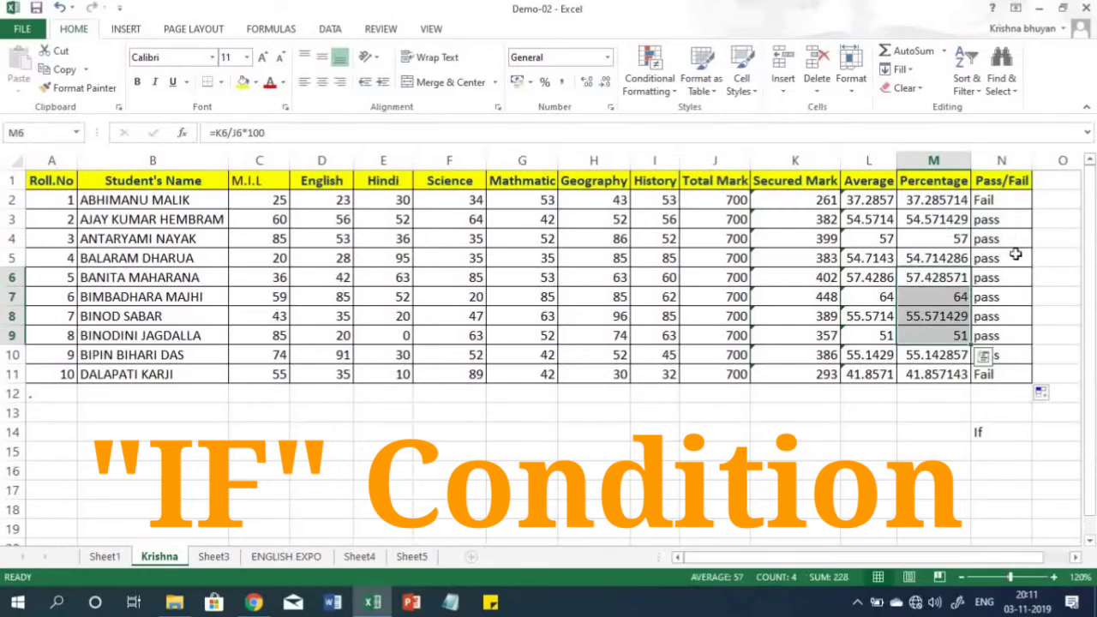
- Clear the Pass/Fail formulas from cells N2 to N11
left_click_drag(999, 199, 988, 374)
key("Delete")
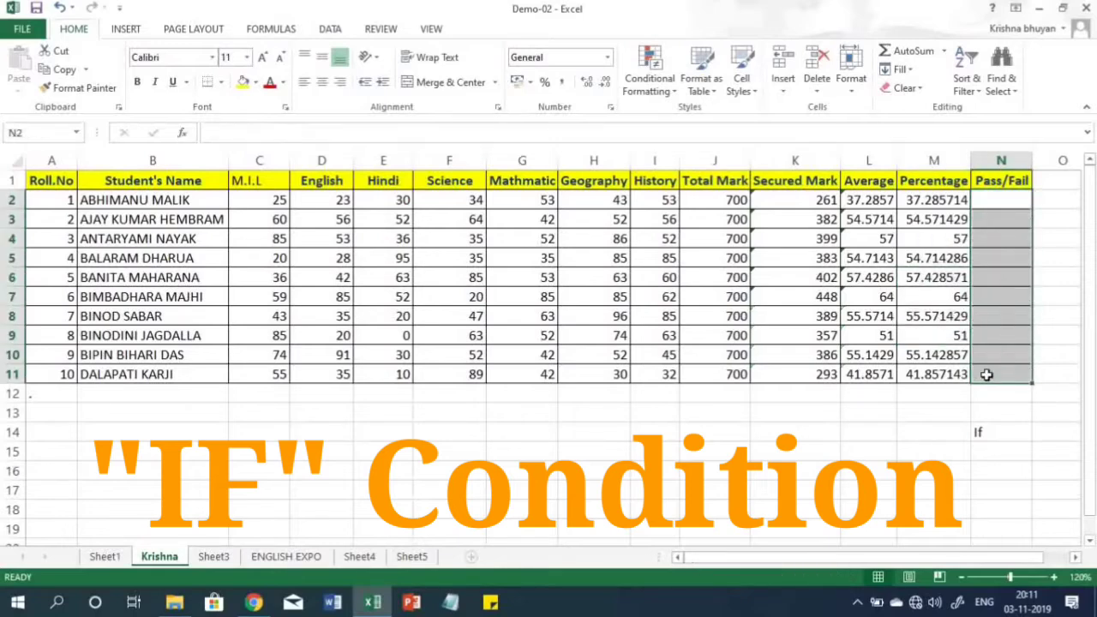
- Enter the formula =IF(K2>=350,"Pass","Fail") in cell N2 to grade the first student by secured mark
left_click(1004, 199)
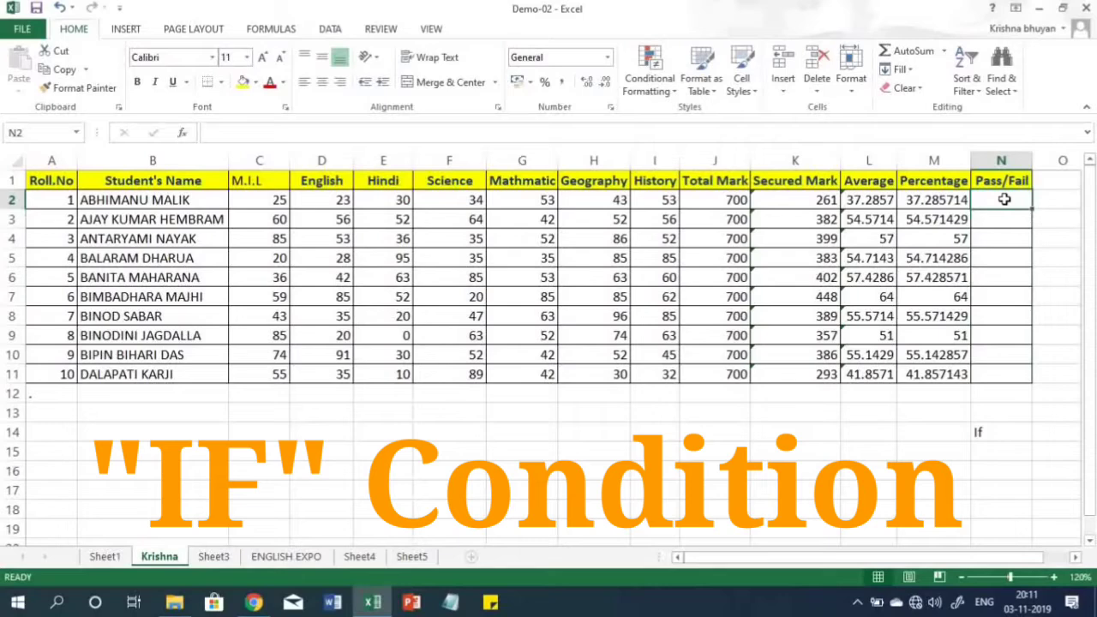
type("=")
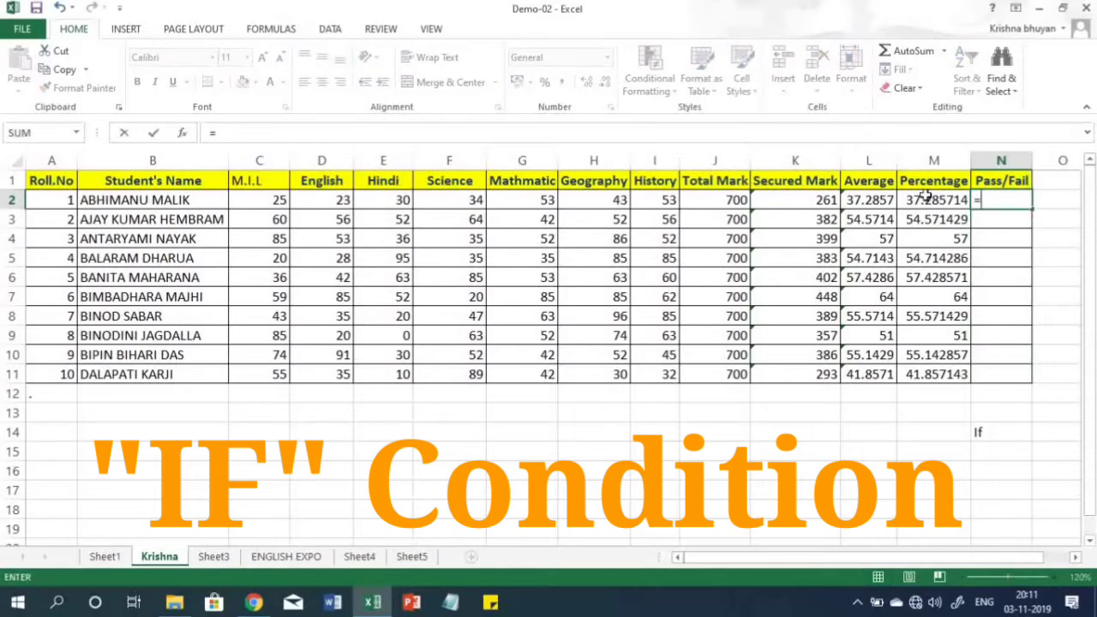
left_click(811, 197)
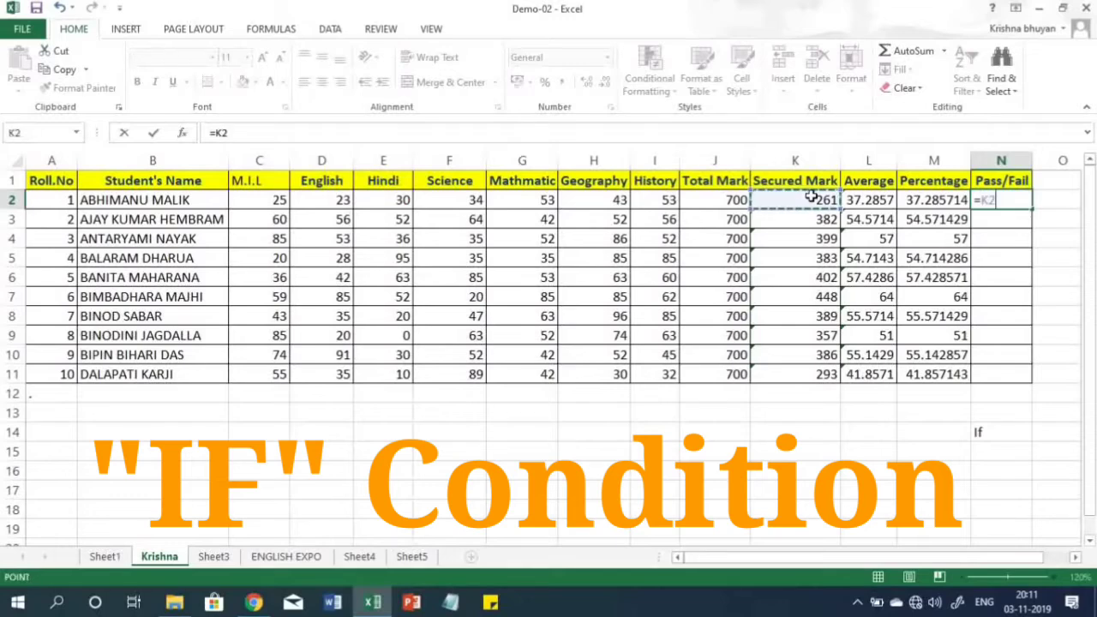
key("BackSpace")
key("BackSpace")
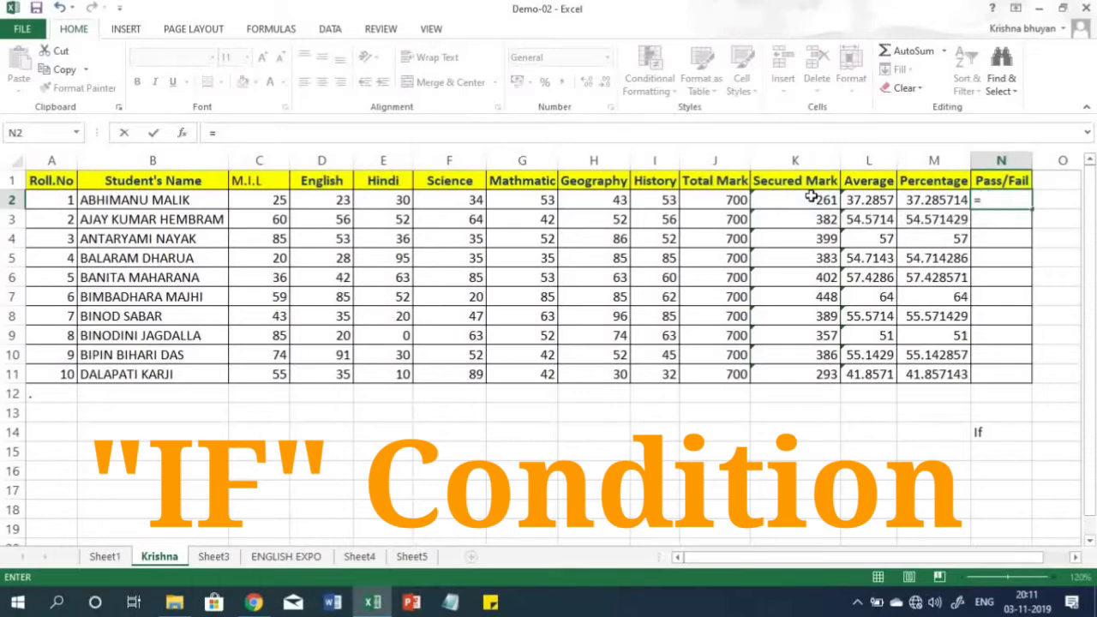
type("If")
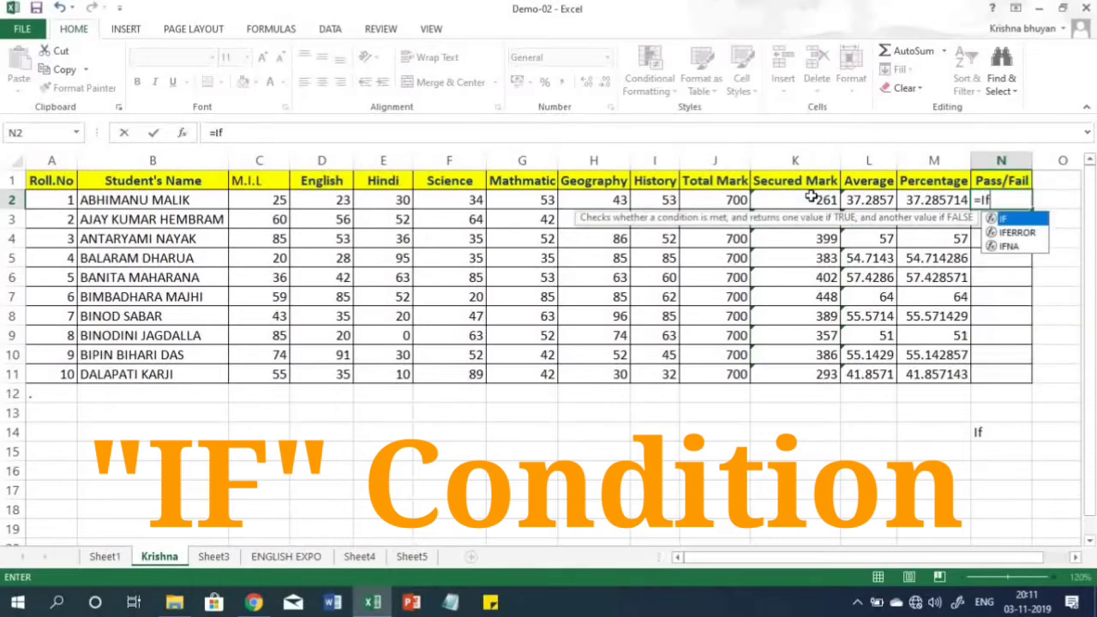
type("(")
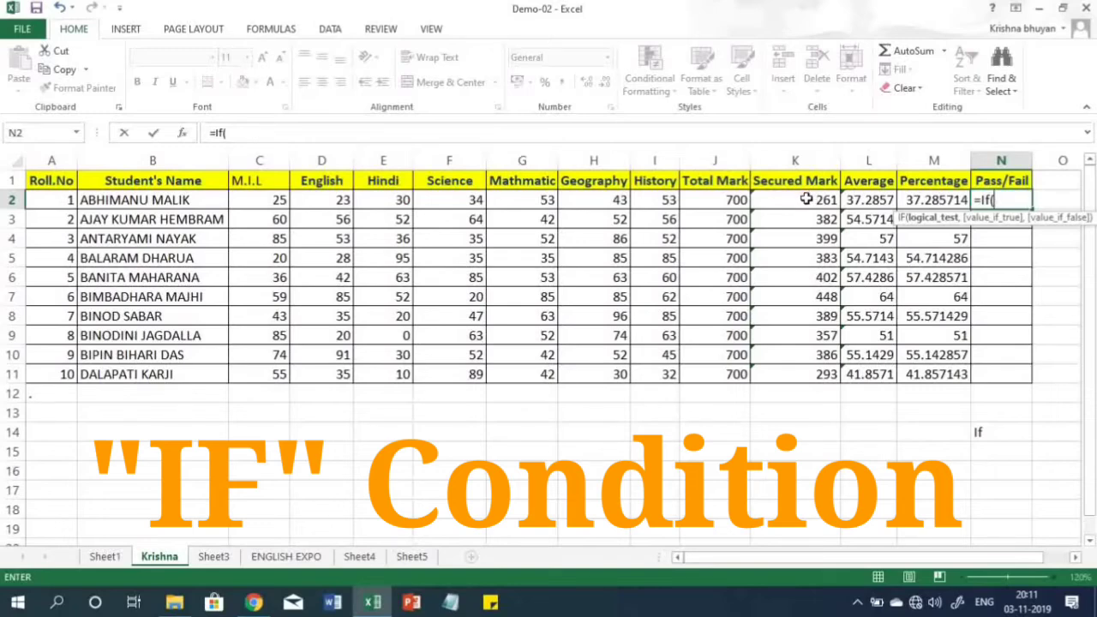
left_click(804, 200)
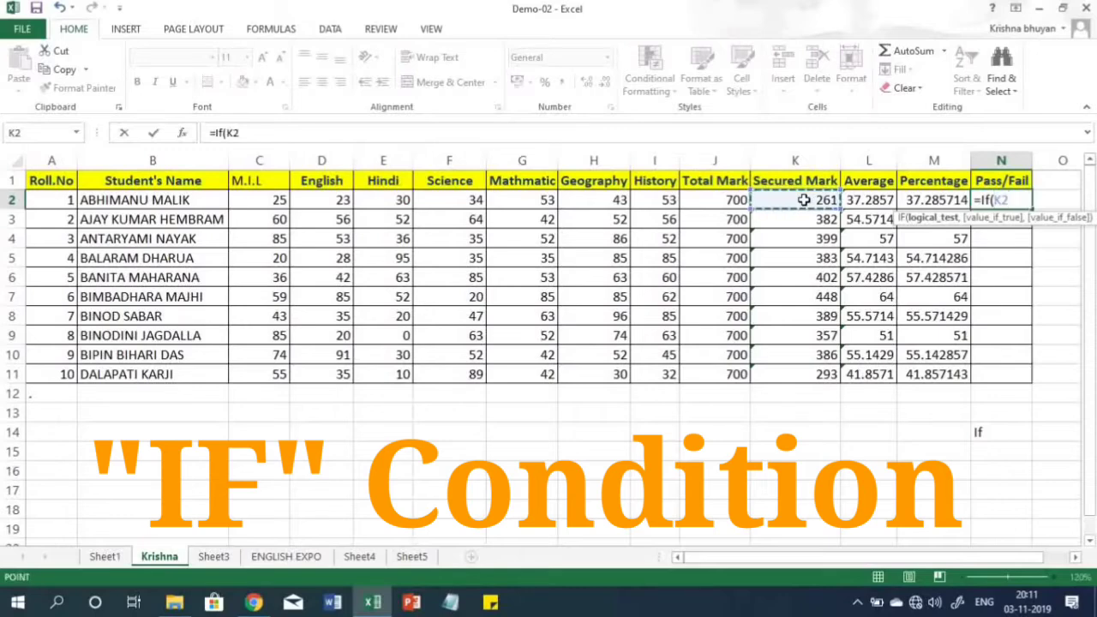
type(">")
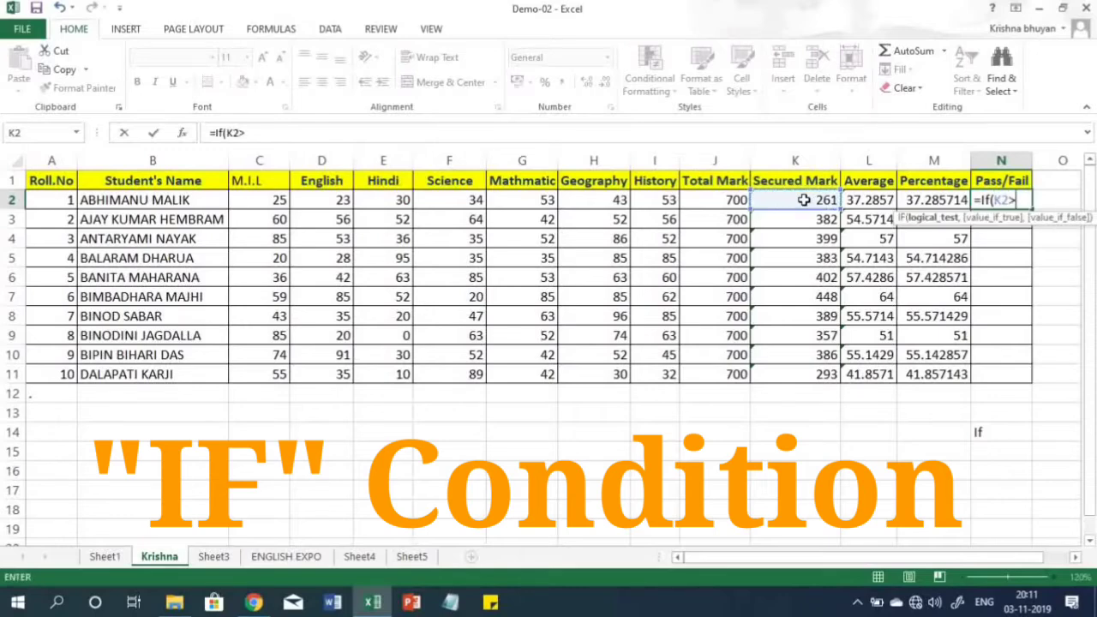
type("=350")
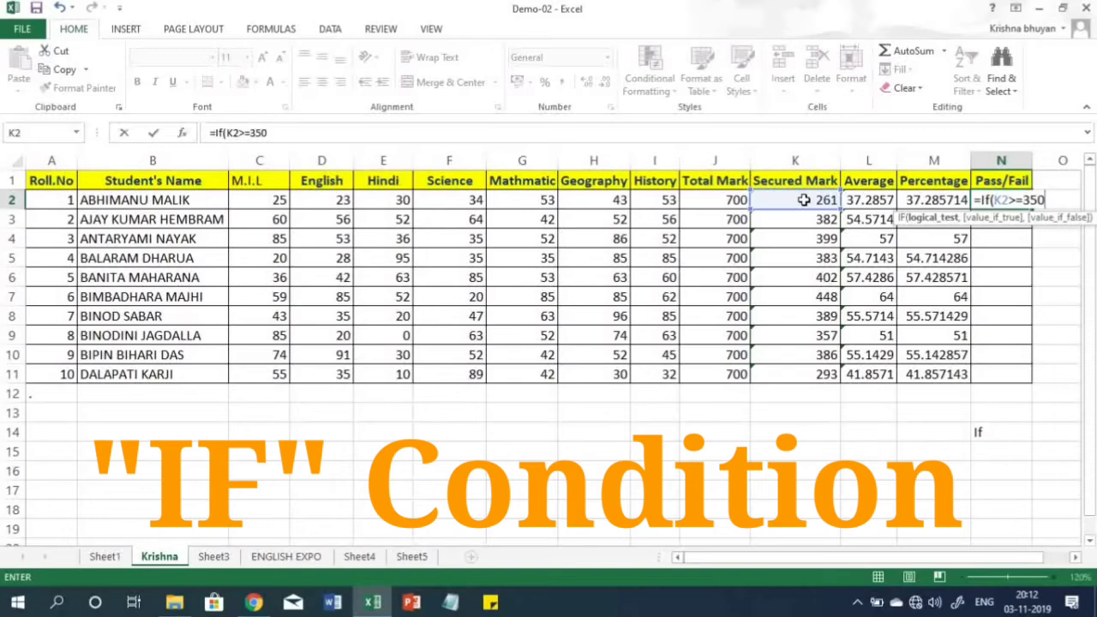
type(",")
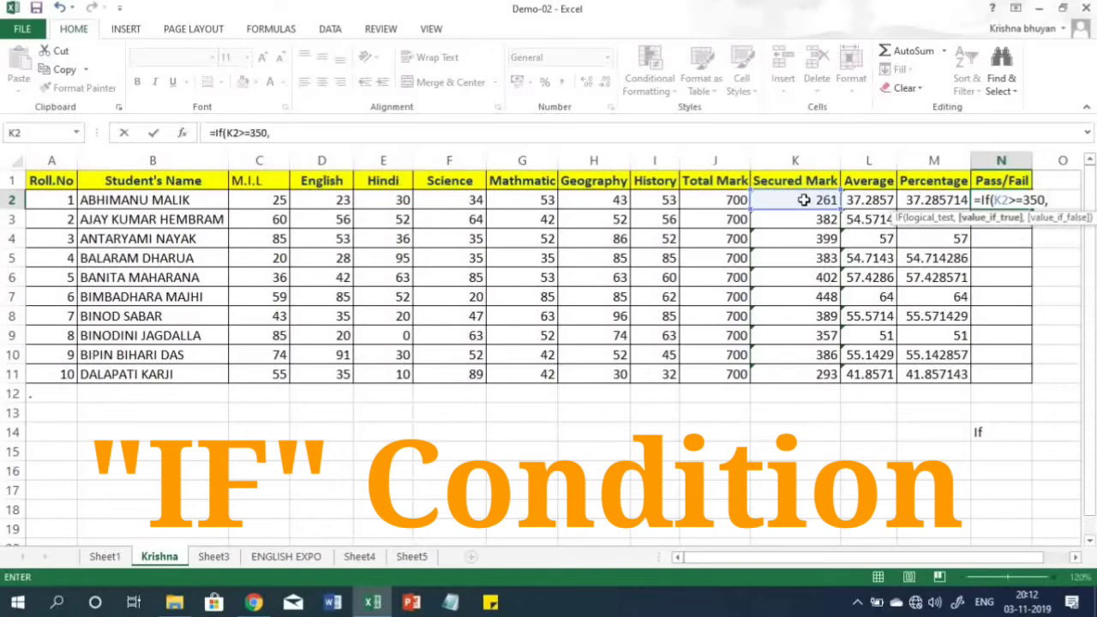
type("\"Pass\"")
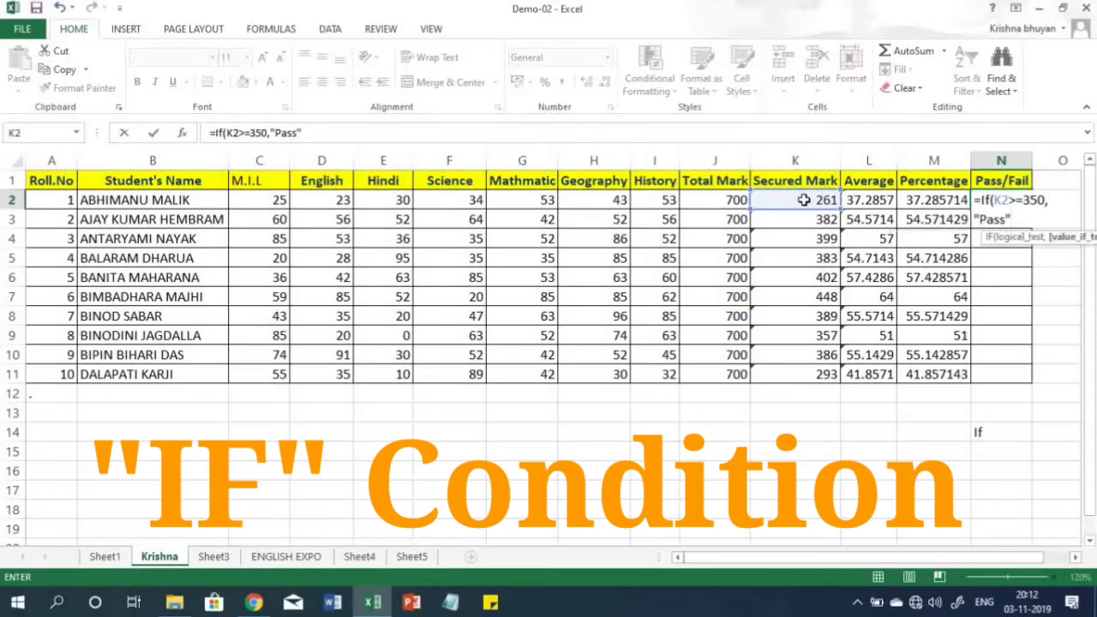
type(",")
type("\"Fa")
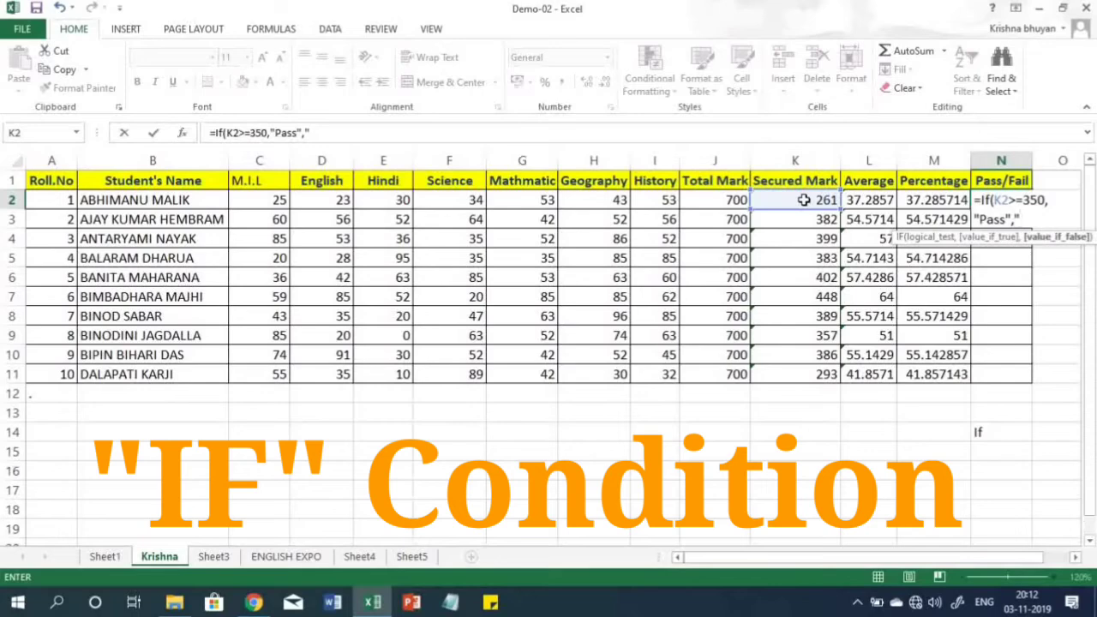
type("il\")")
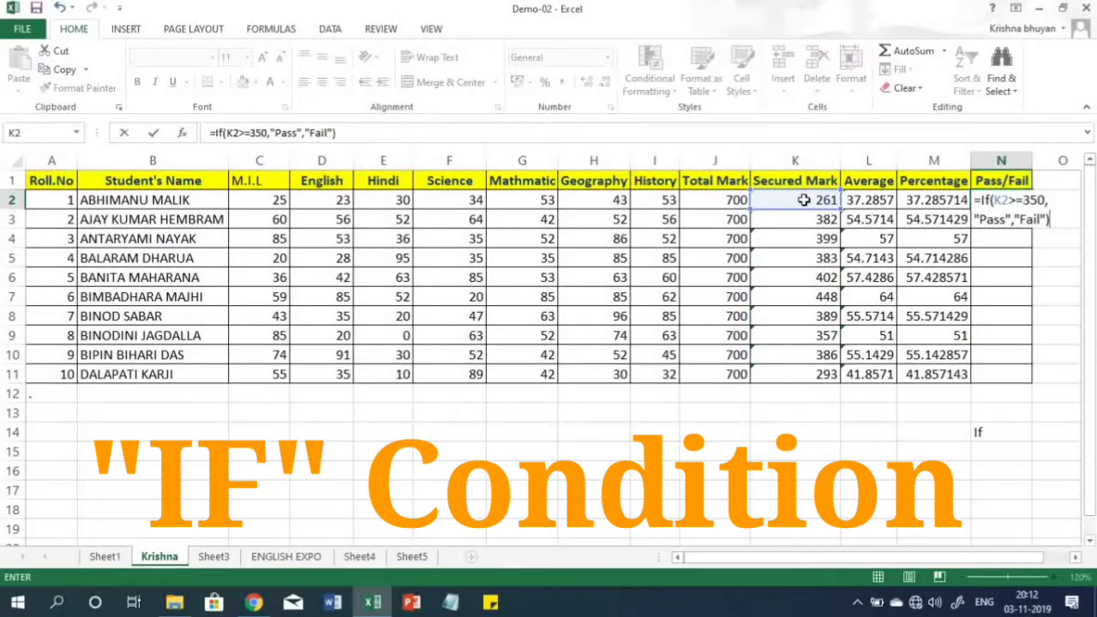
key("Return")
- Fill the Pass/Fail formula from N2 down to N11 and check the first and last results against the Secured Mark column
left_click(1005, 201)
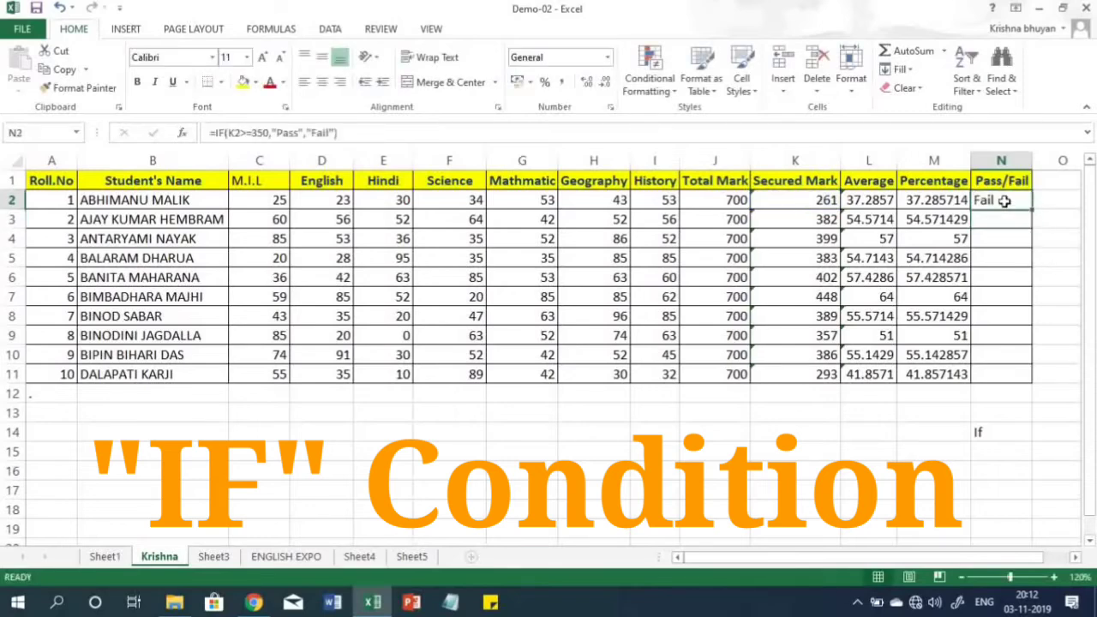
left_click_drag(1031, 211, 1027, 382)
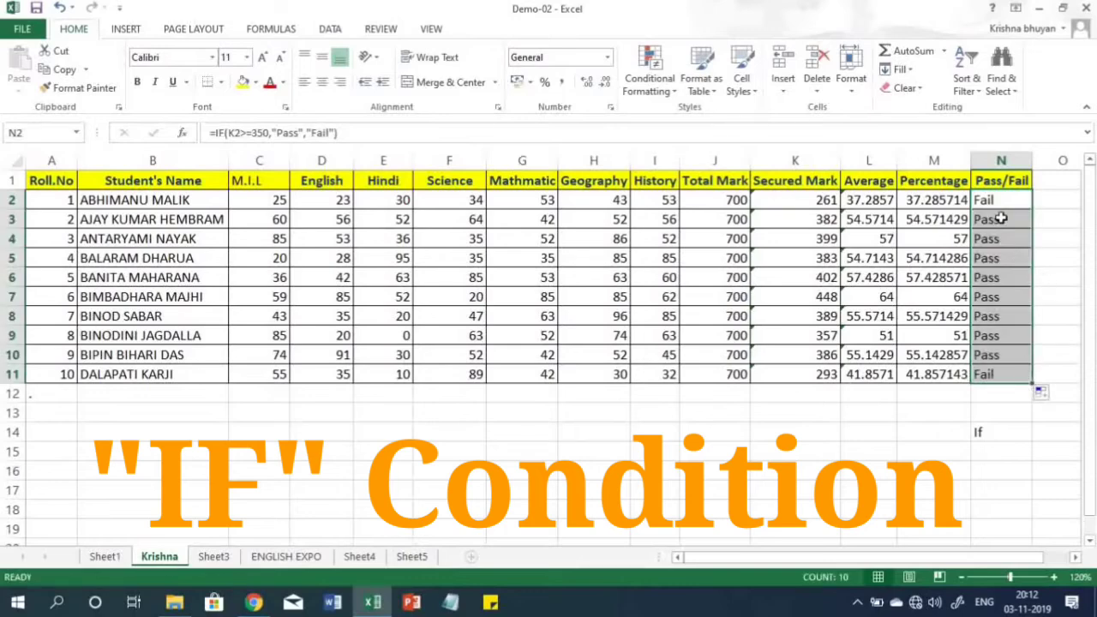
left_click(999, 370)
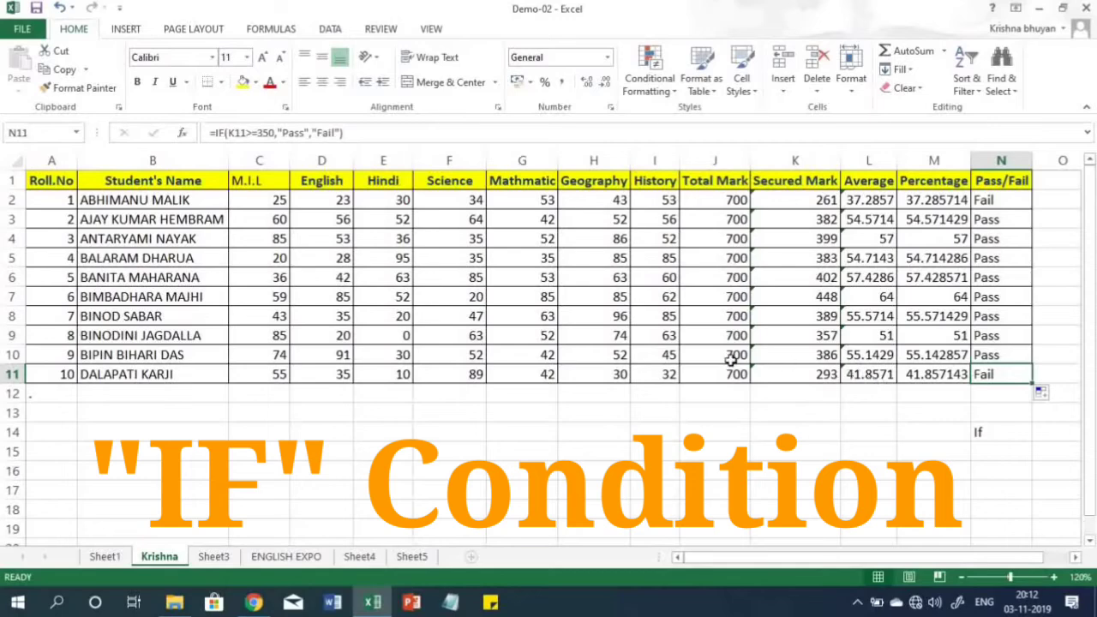
left_click(795, 375)
left_click(820, 202)
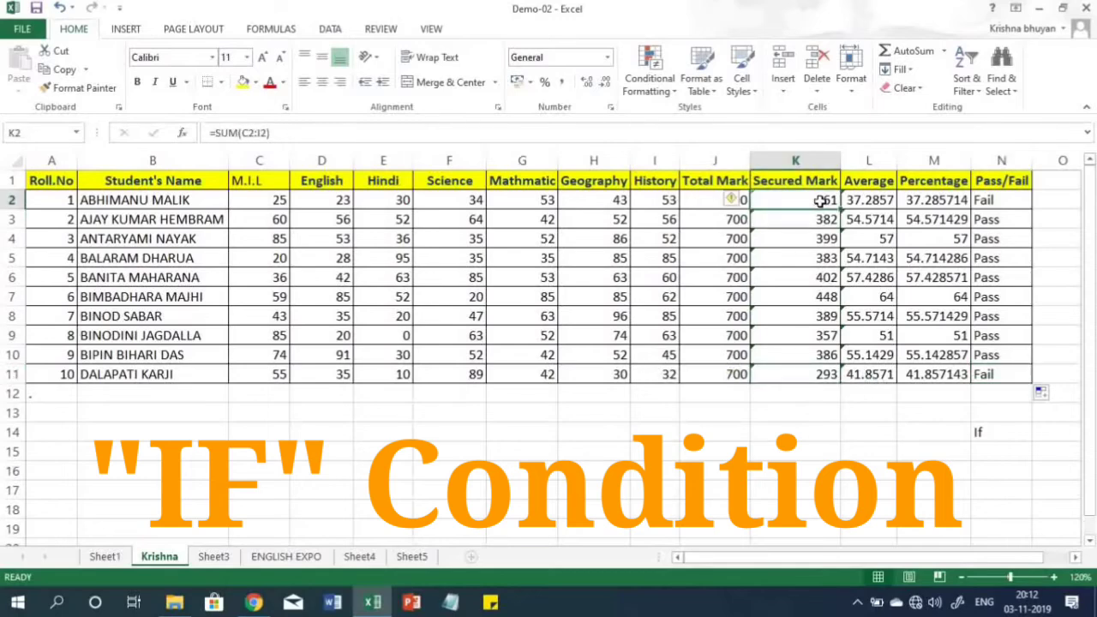
left_click(991, 203)
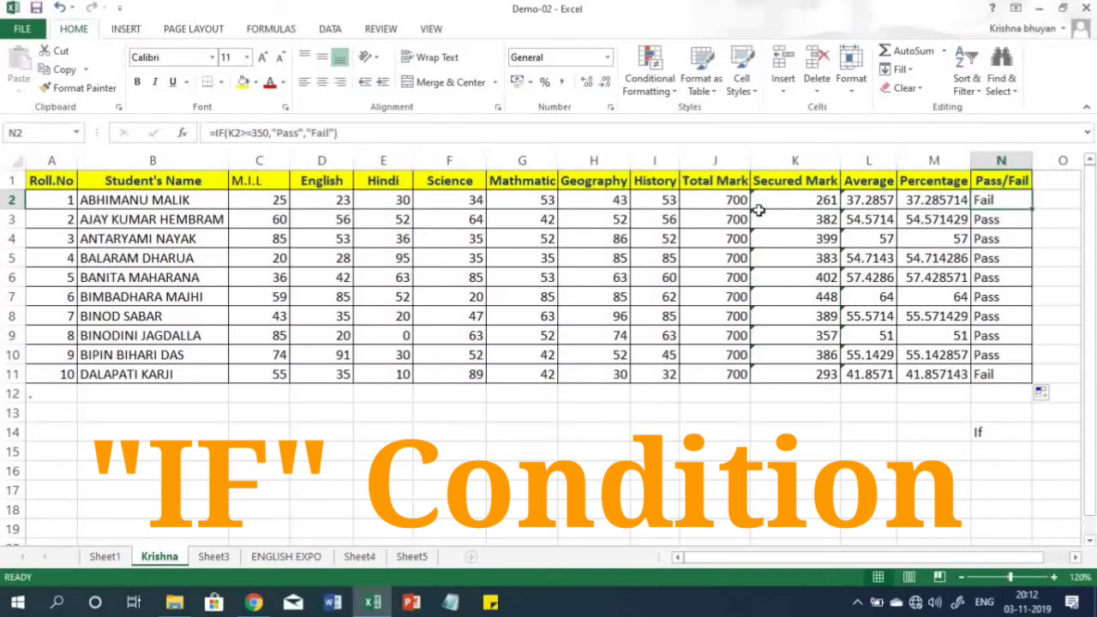
- Clear the Pass/Fail formulas from cells N3 to N11, keeping the one in N2
left_click(997, 221)
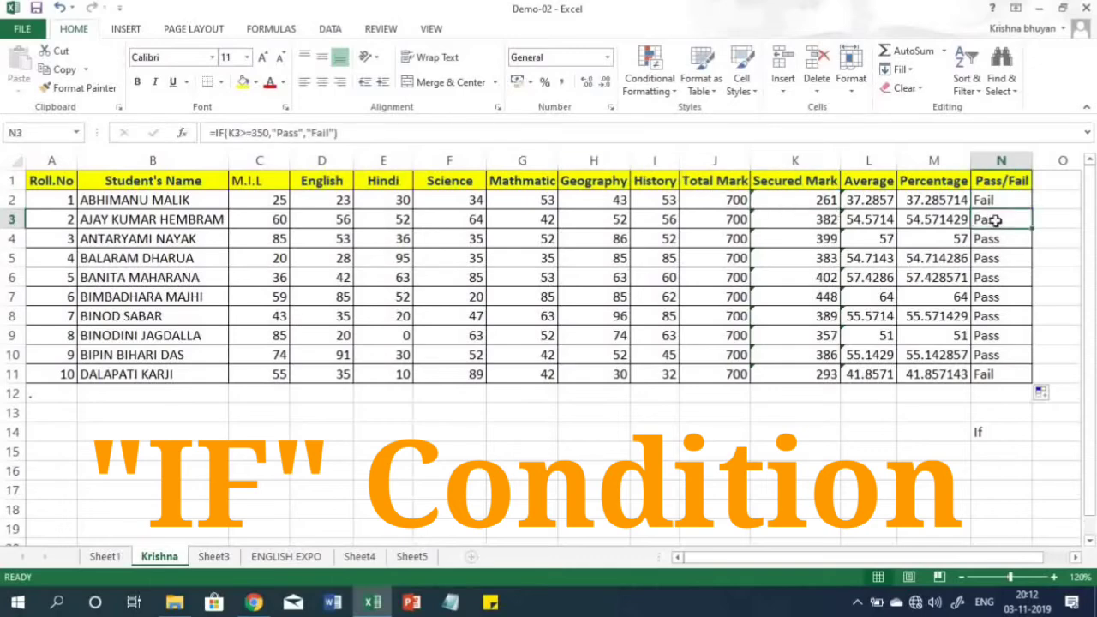
key("ctrl+shift+Down")
key("Delete")
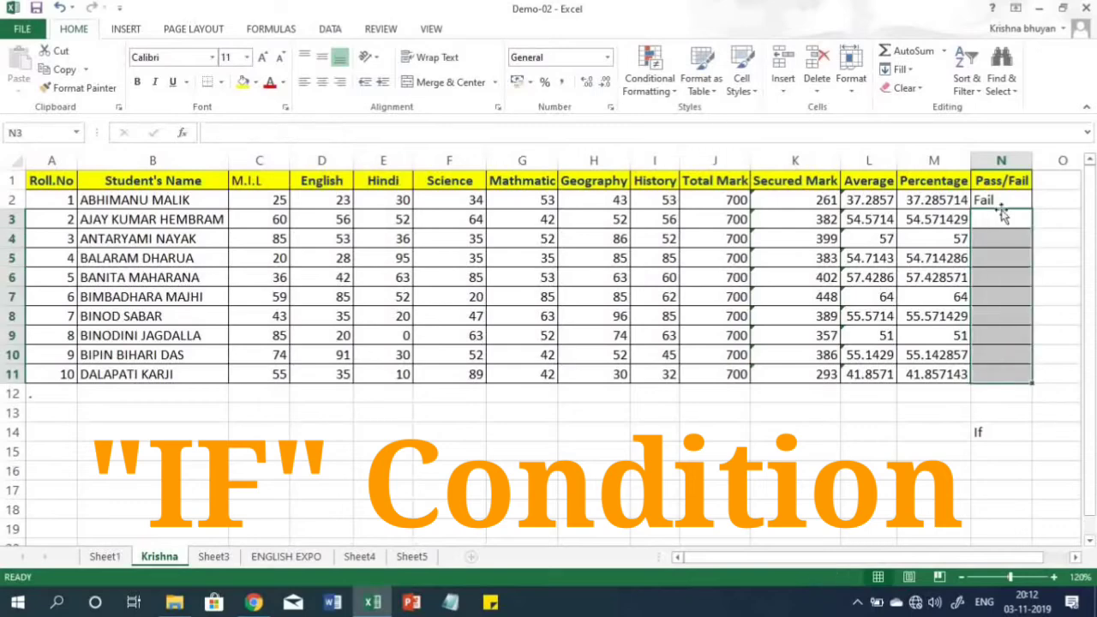
- Set the passing threshold in the N2 formula to 500 so it reads =IF(K2>=500,"Pass","Fail")
left_click(1005, 201)
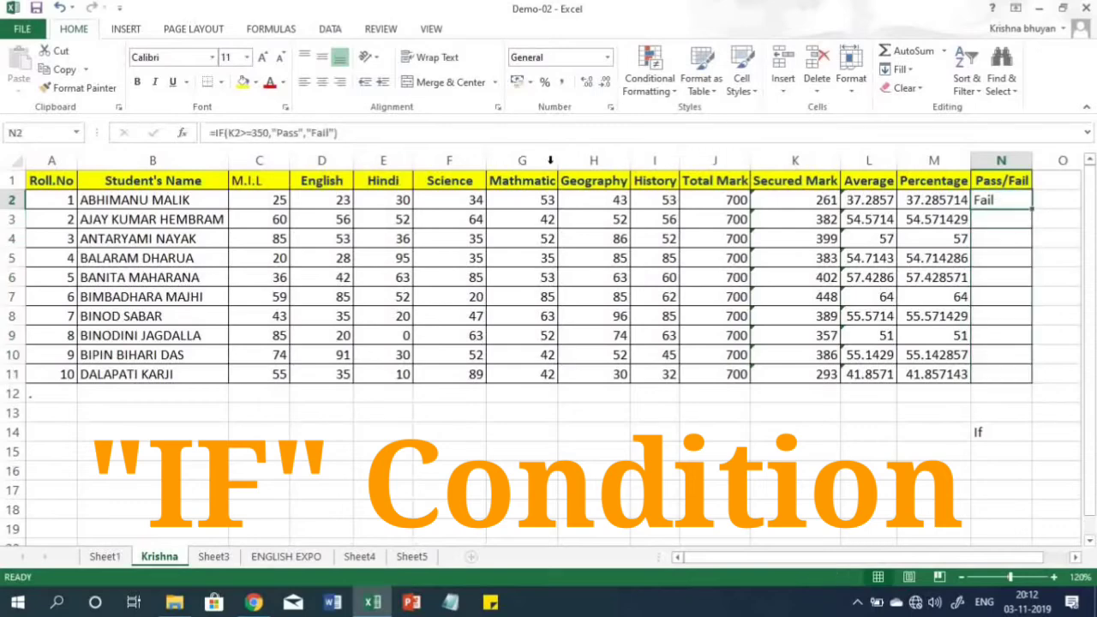
left_click(267, 134)
key("BackSpace")
key("BackSpace")
key("BackSpace")
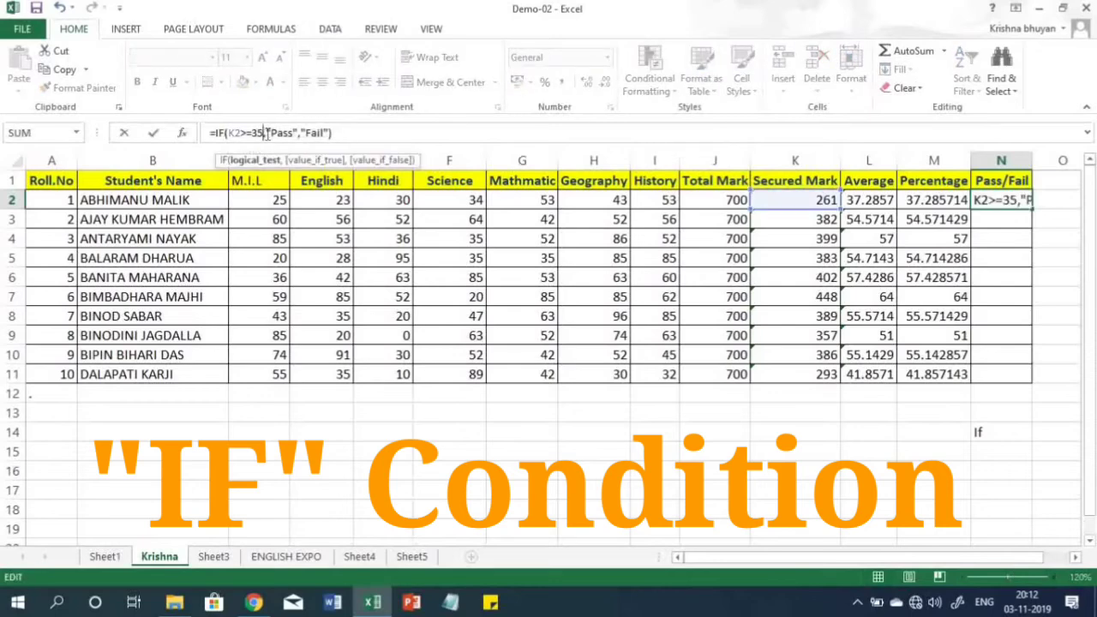
type("500")
left_click(376, 138)
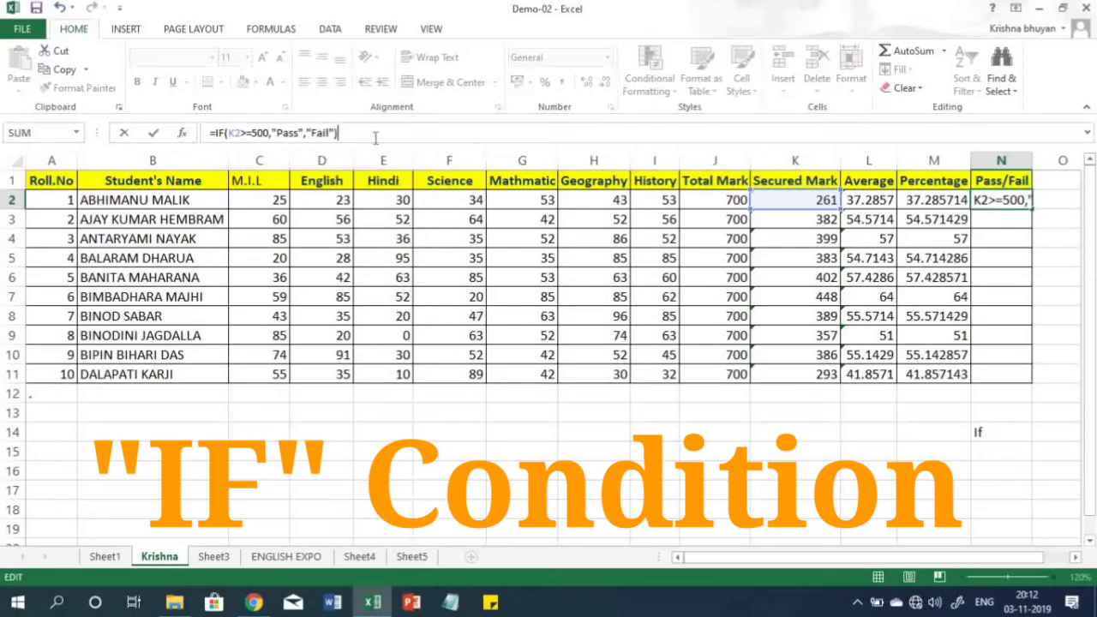
key("Return")
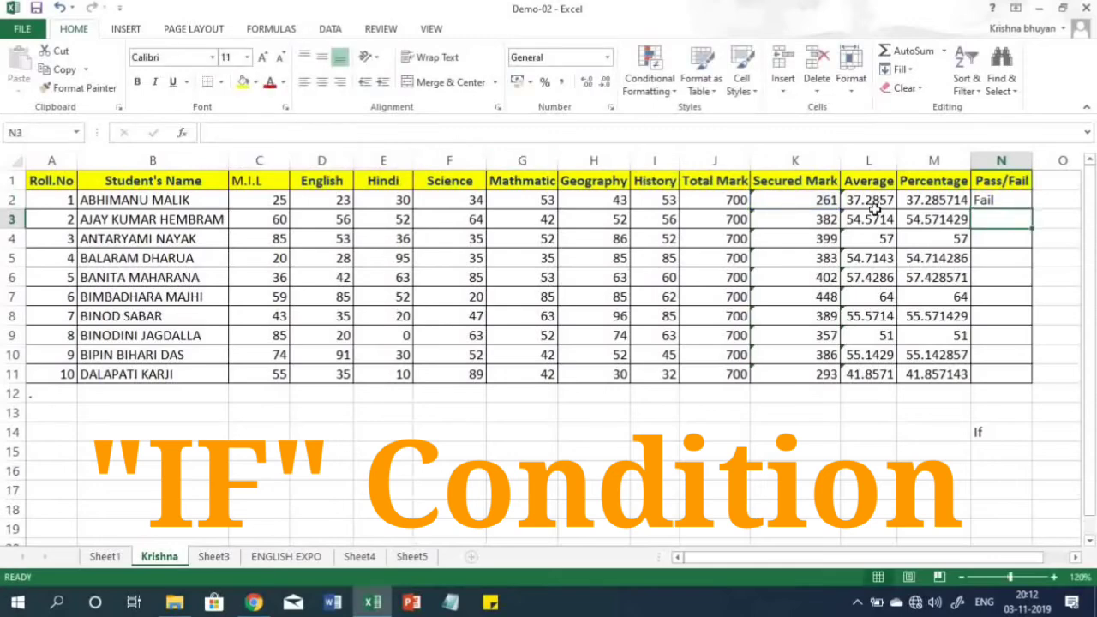
- Fill the formula with the 500-mark threshold from N2 down to N11 and inspect the result in N4
left_click(982, 199)
left_click_drag(1032, 210, 1034, 380)
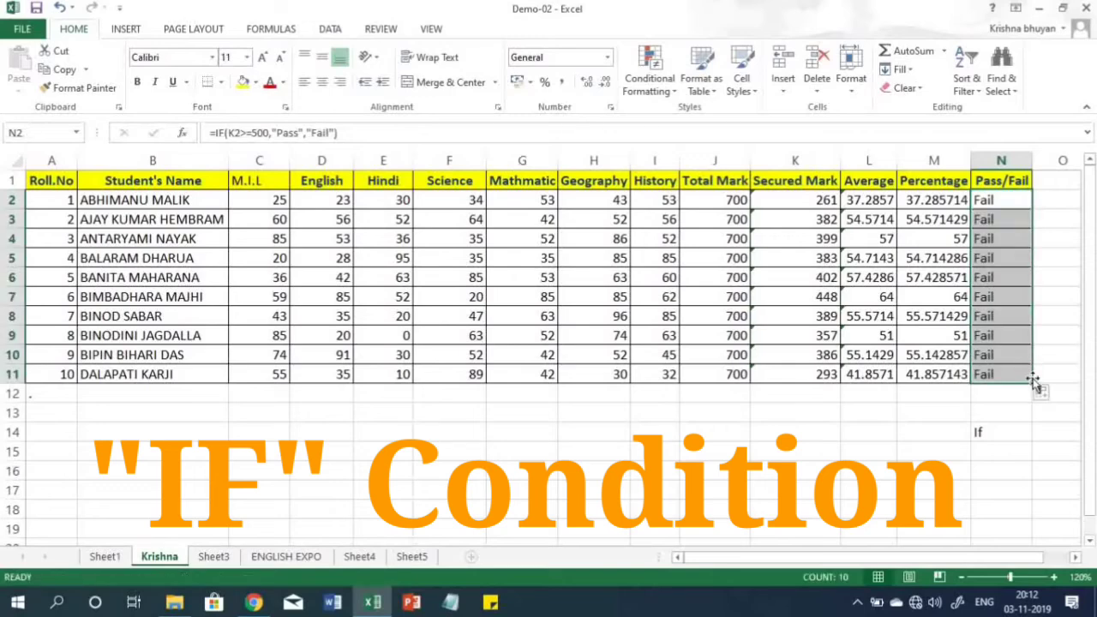
left_click(999, 237)
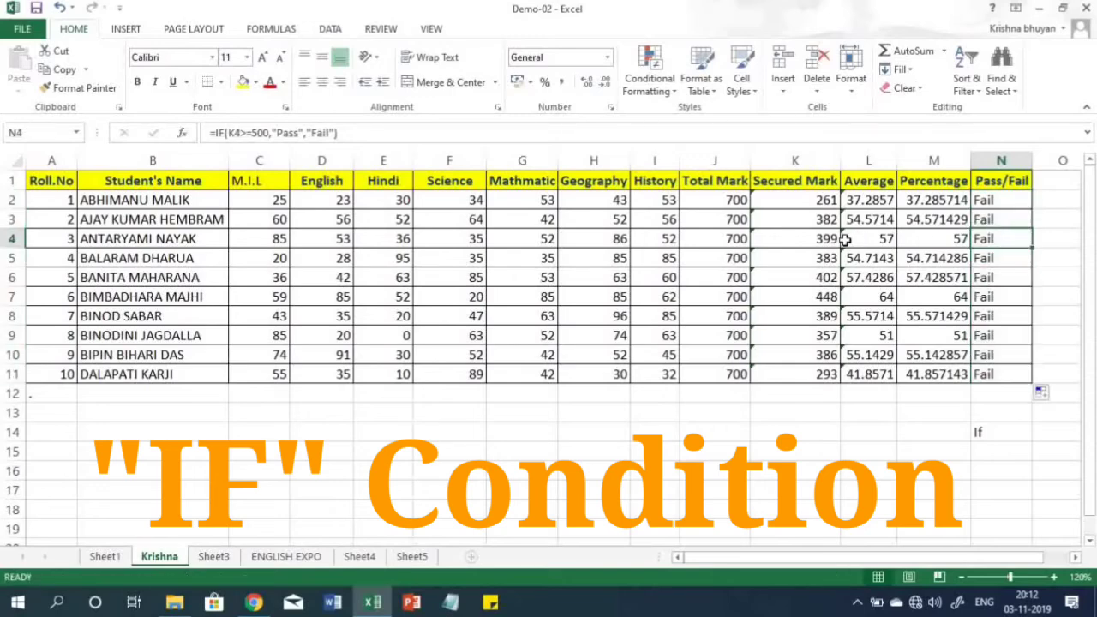